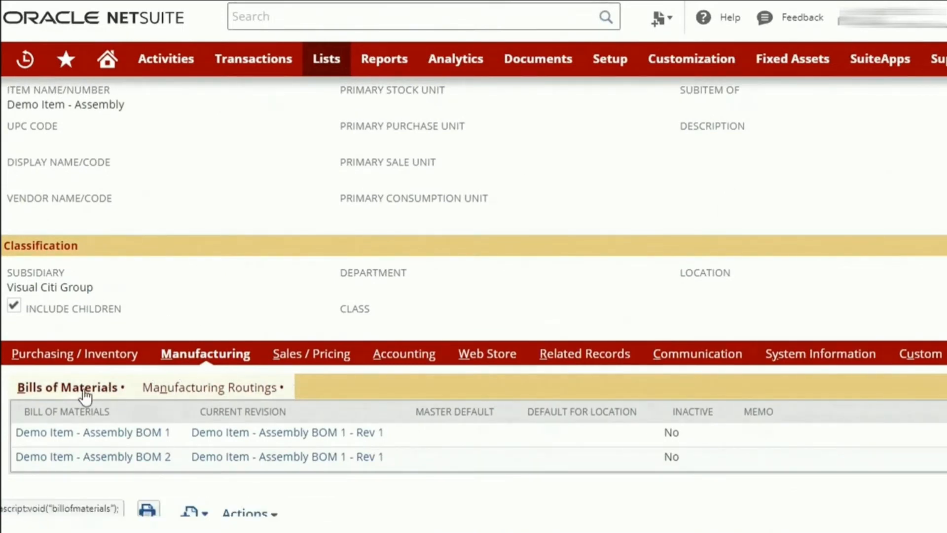
Review the manufacturing routings and bills of materials assigned to Demo Item - Assembly.
click(205, 390)
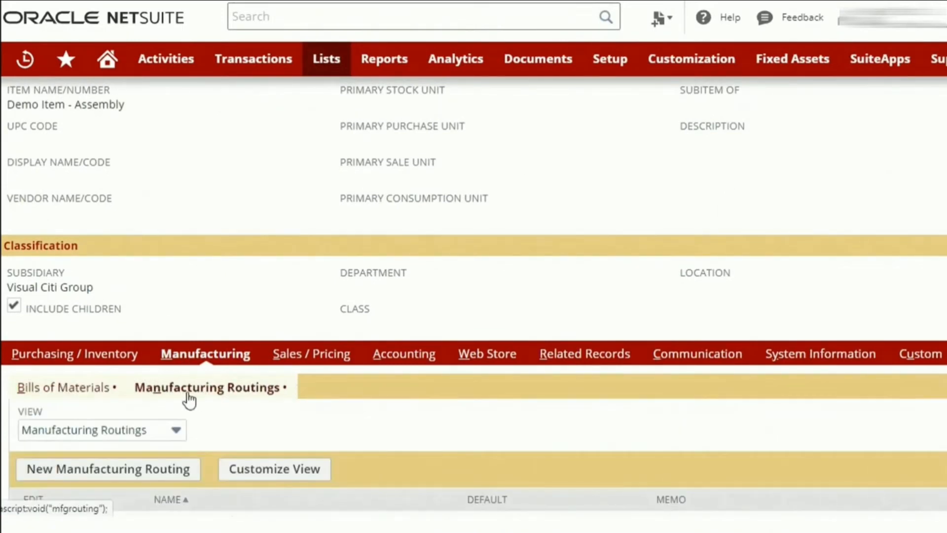
click(100, 390)
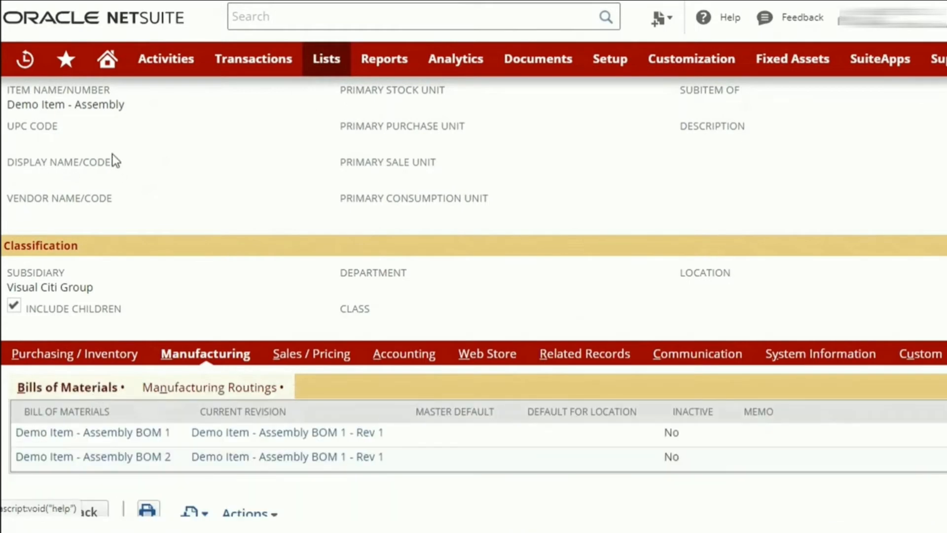
scroll(113, 154, up, 3)
scroll(94, 250, down, 4)
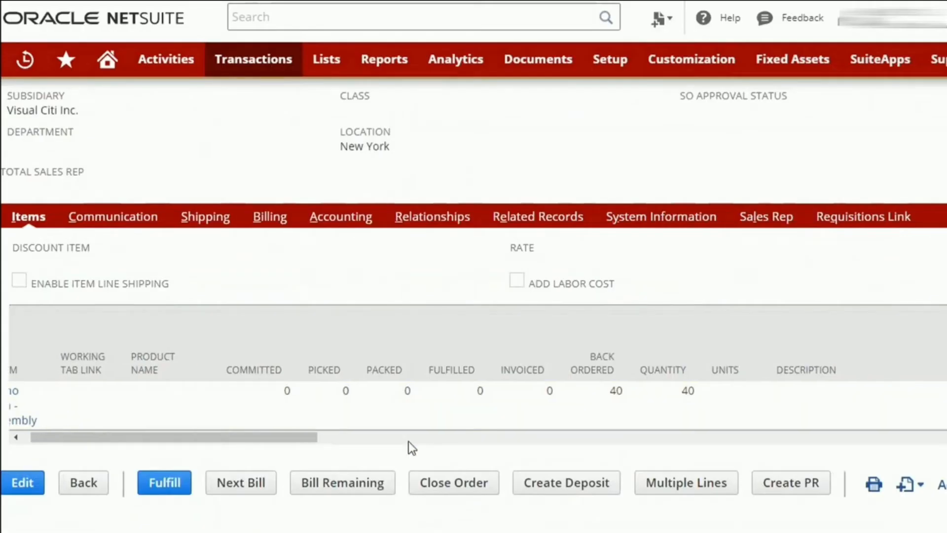
click(408, 441)
drag(408, 441, 533, 437)
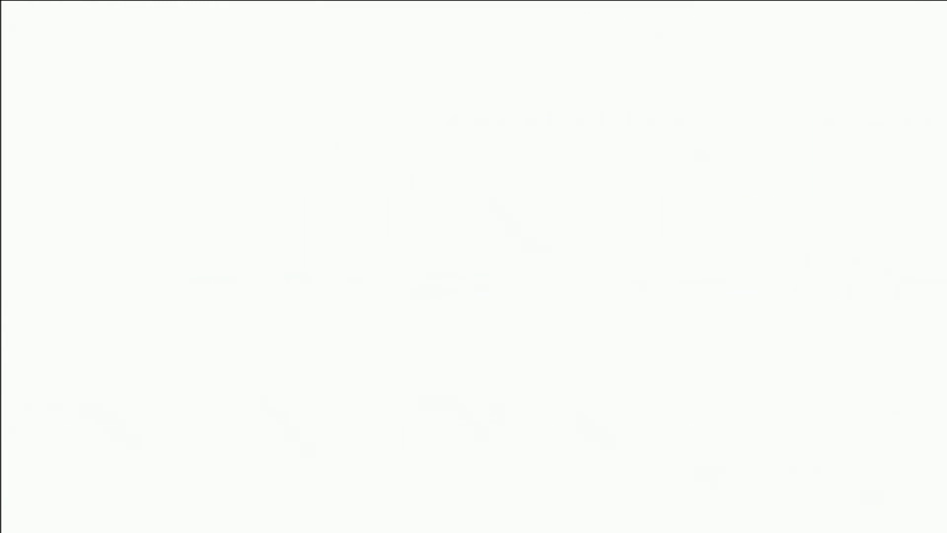
Examine work order 33's component items, header details and scheduling method.
scroll(409, 139, down, 6)
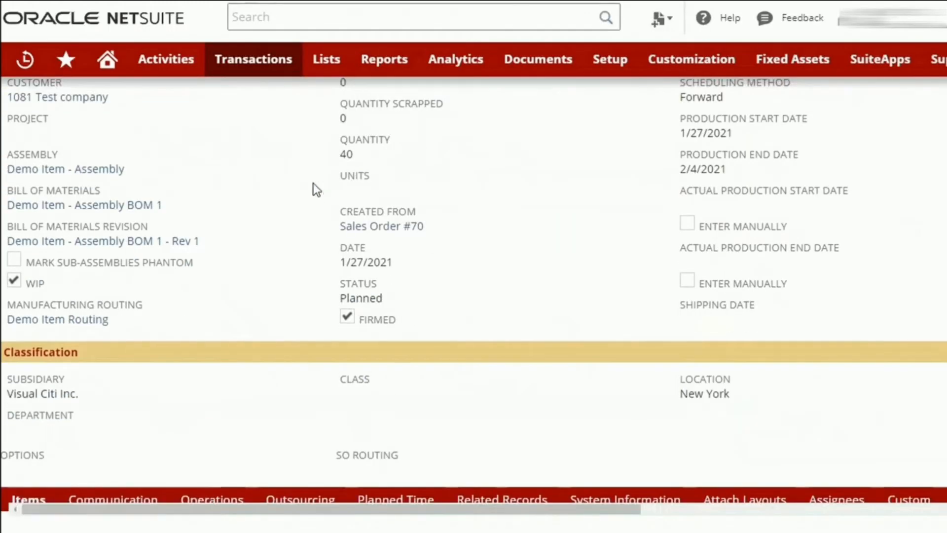
scroll(315, 197, down, 5)
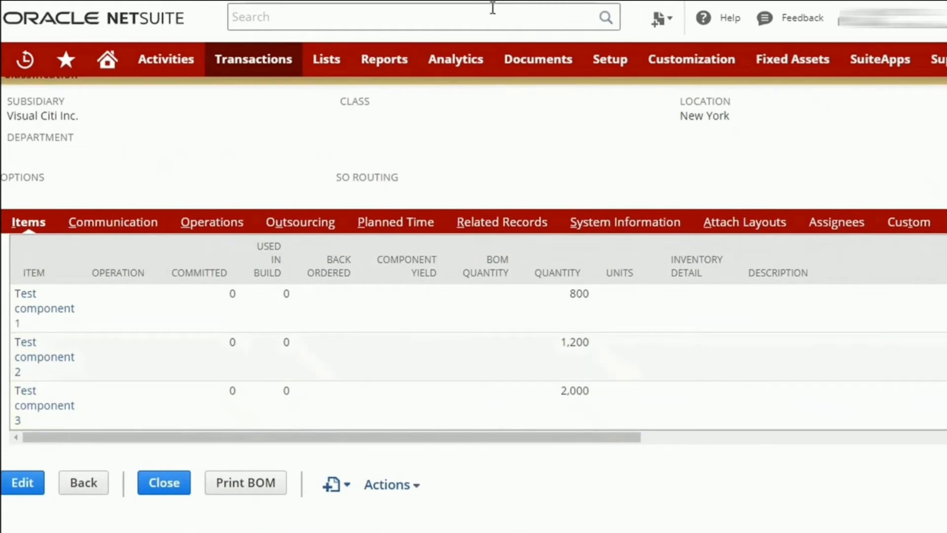
scroll(587, 327, up, 6)
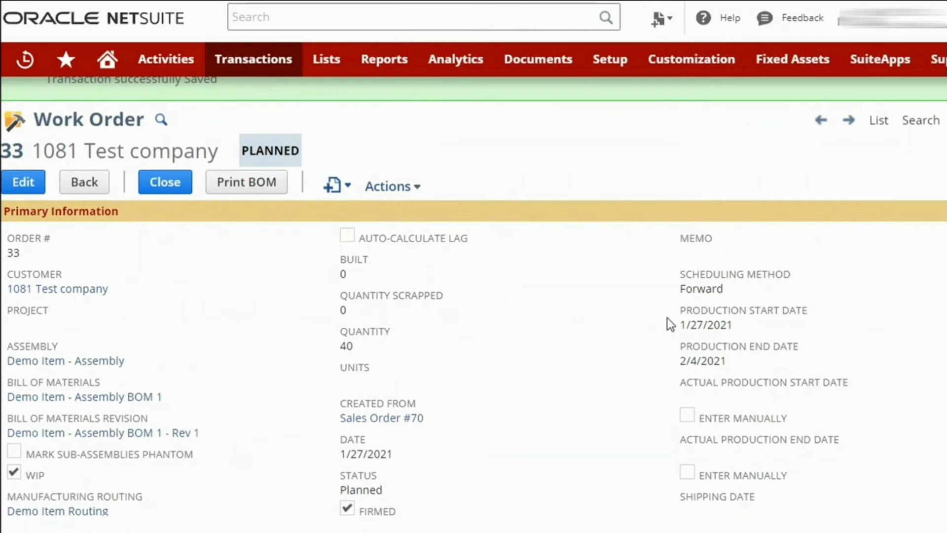
double_click(701, 289)
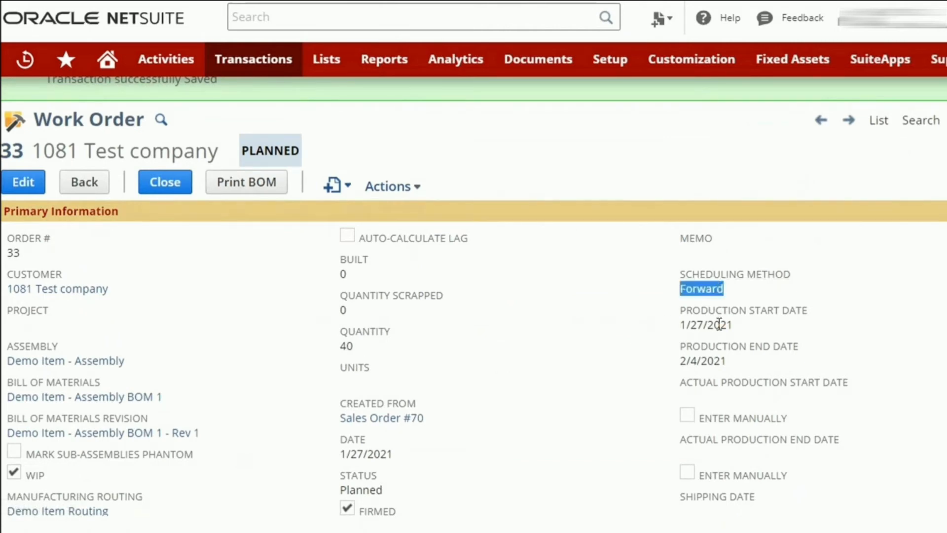
Check the start and end dates of the work order's operations against its production dates.
scroll(418, 356, down, 3)
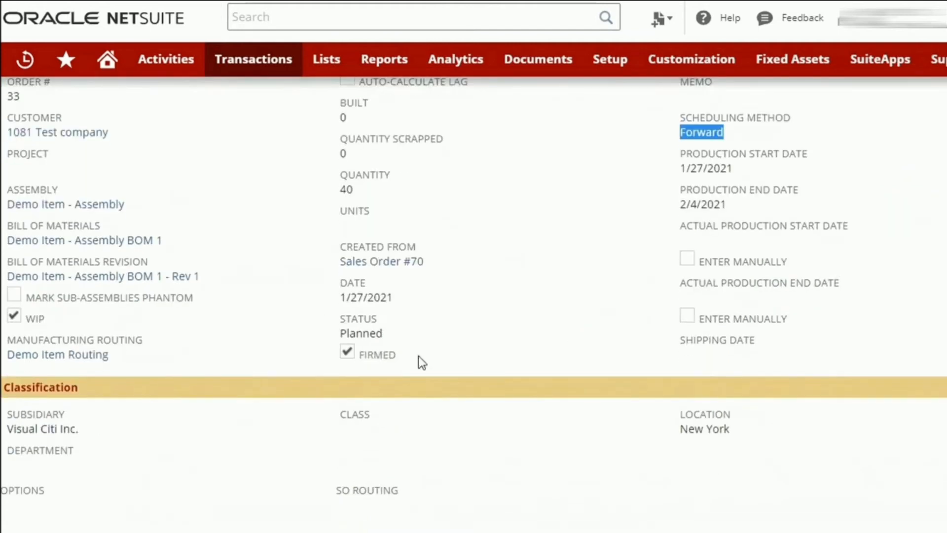
scroll(134, 358, down, 5)
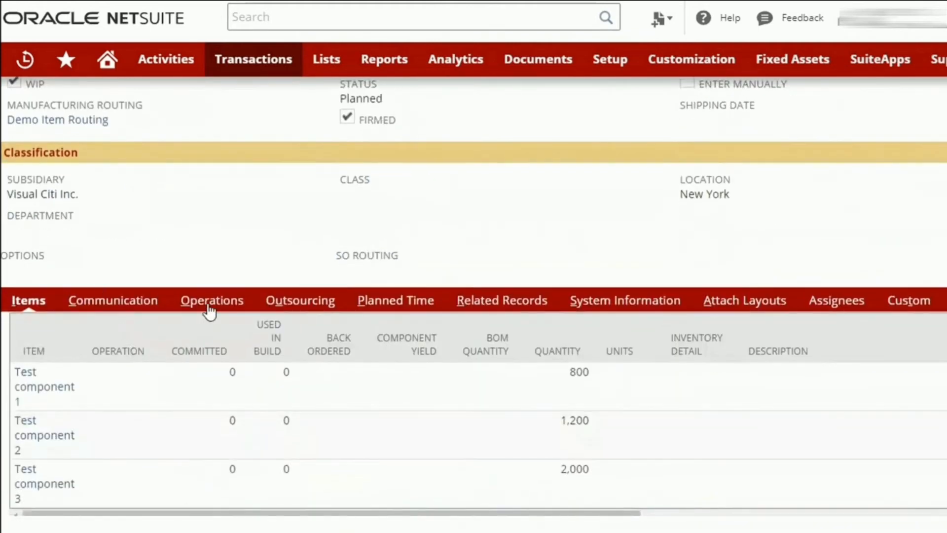
click(230, 316)
scroll(297, 340, down, 1)
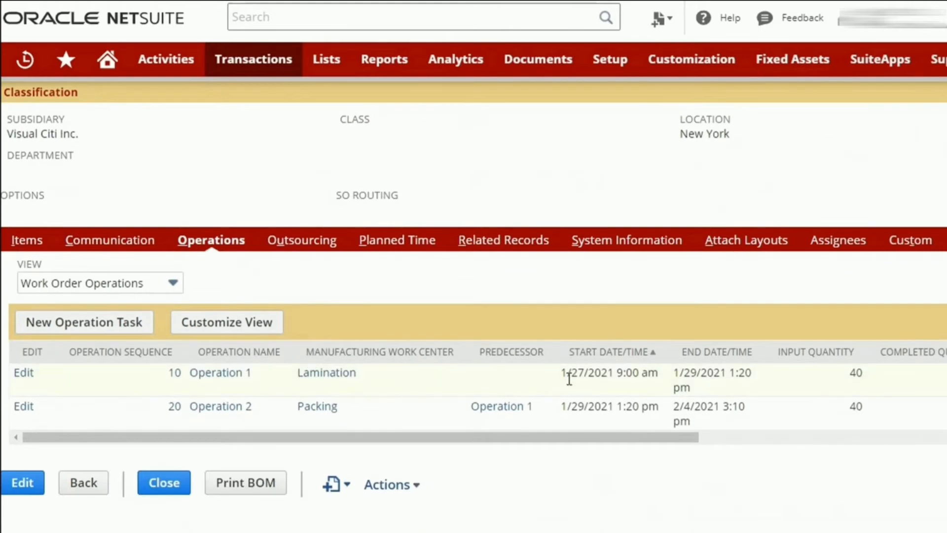
scroll(572, 370, up, 9)
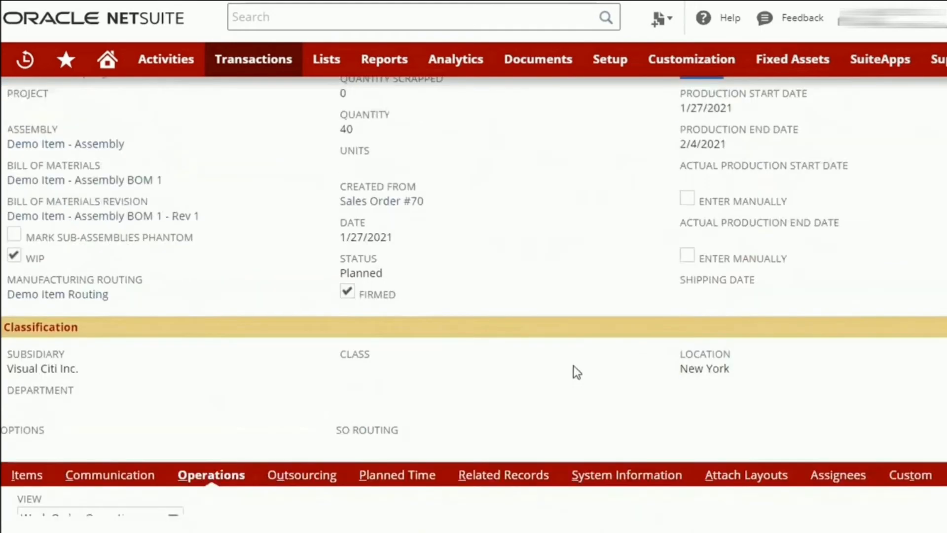
Change work order 33's status to Released and save it.
click(23, 225)
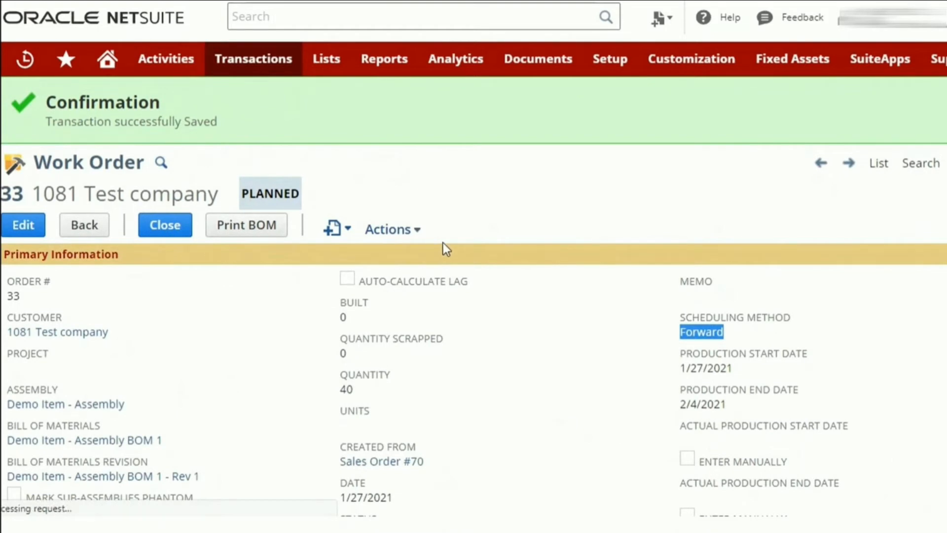
scroll(443, 247, down, 3)
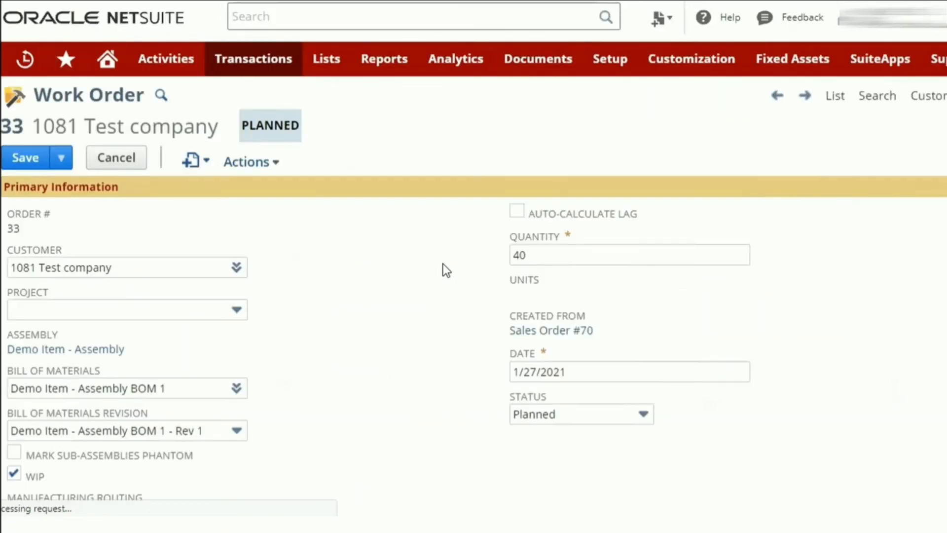
scroll(443, 271, down, 1)
scroll(443, 277, down, 1)
click(443, 292)
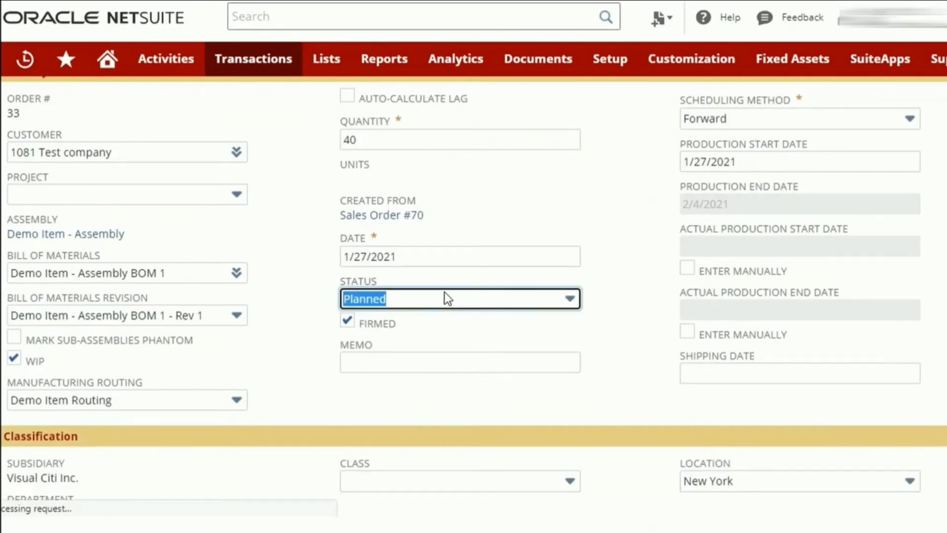
click(445, 301)
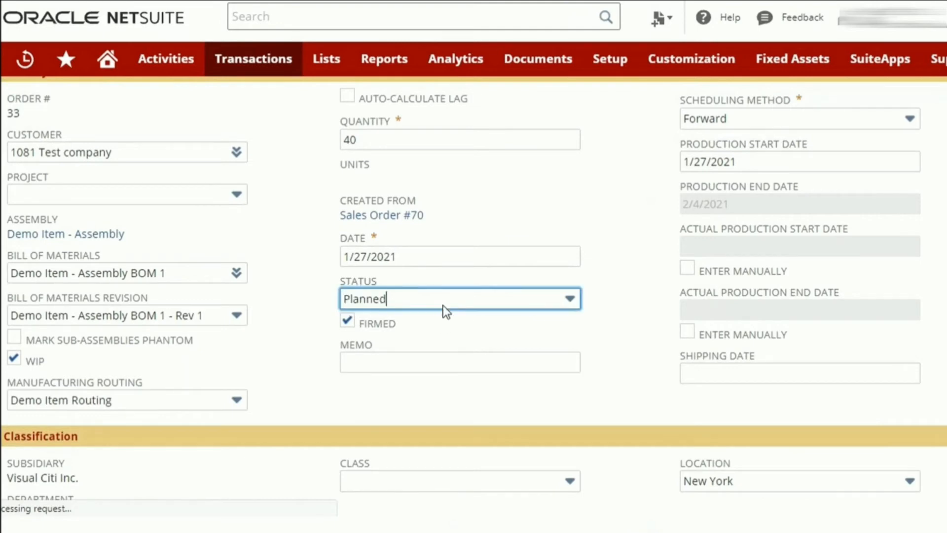
click(444, 302)
click(444, 342)
click(347, 329)
scroll(250, 272, up, 2)
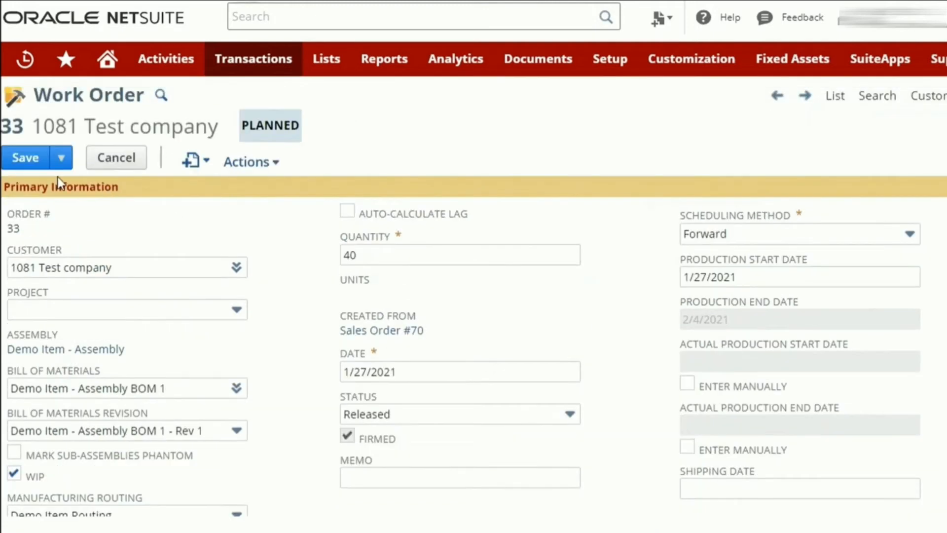
click(23, 163)
scroll(614, 308, down, 2)
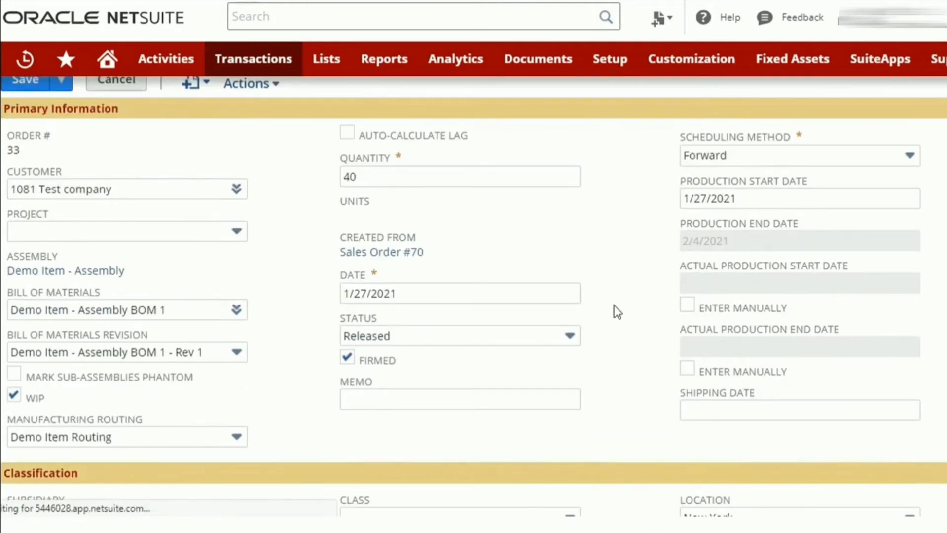
scroll(614, 305, down, 6)
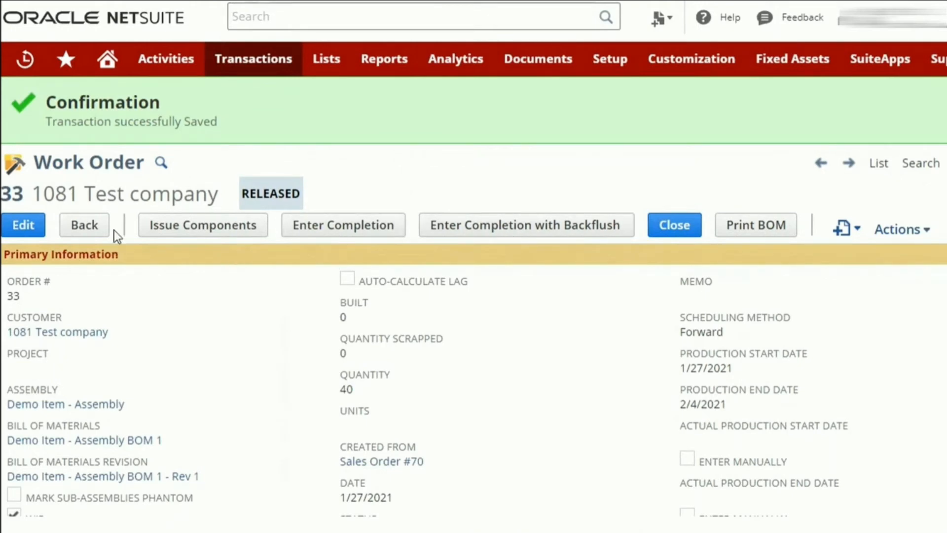
Issue the components for work order 33, keeping the proposed quantity of 147 for Test component 2, and save the issue.
click(179, 226)
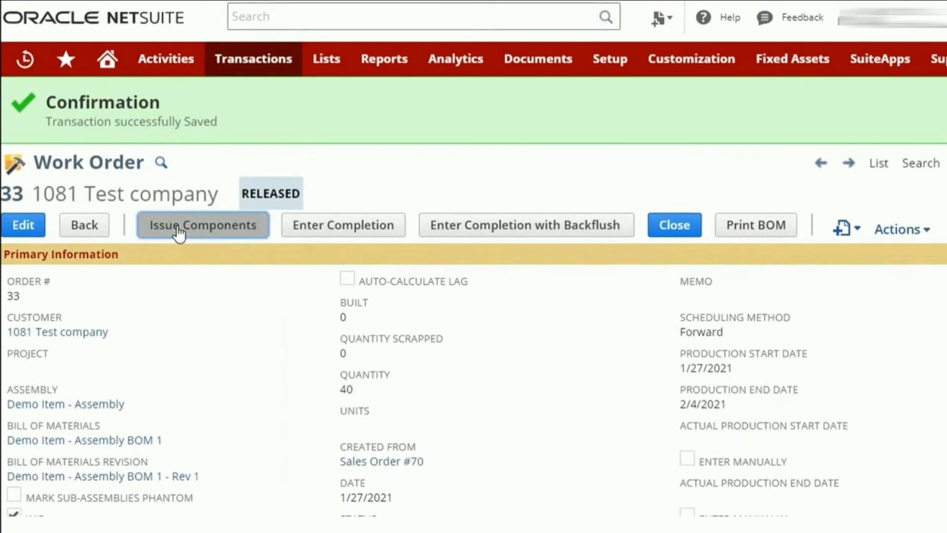
scroll(502, 319, down, 5)
scroll(502, 319, down, 4)
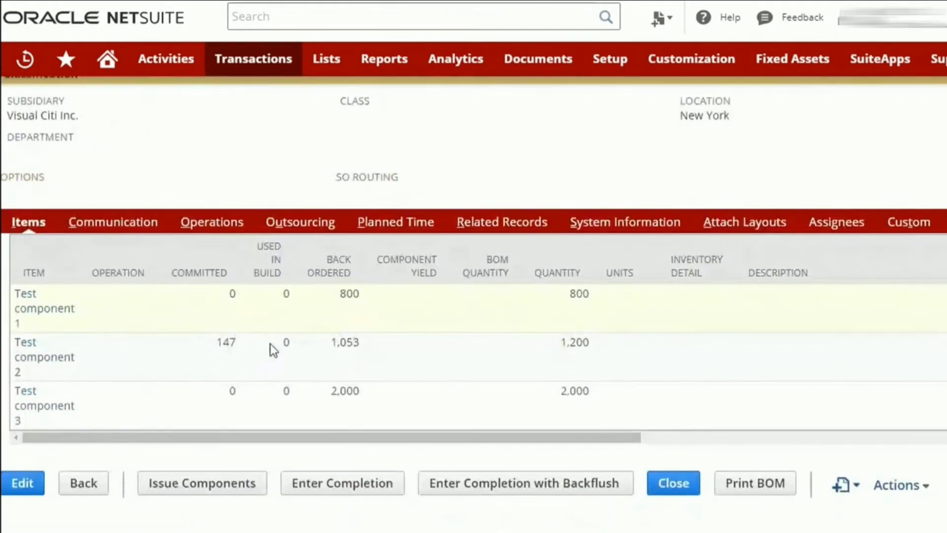
scroll(271, 343, down, 4)
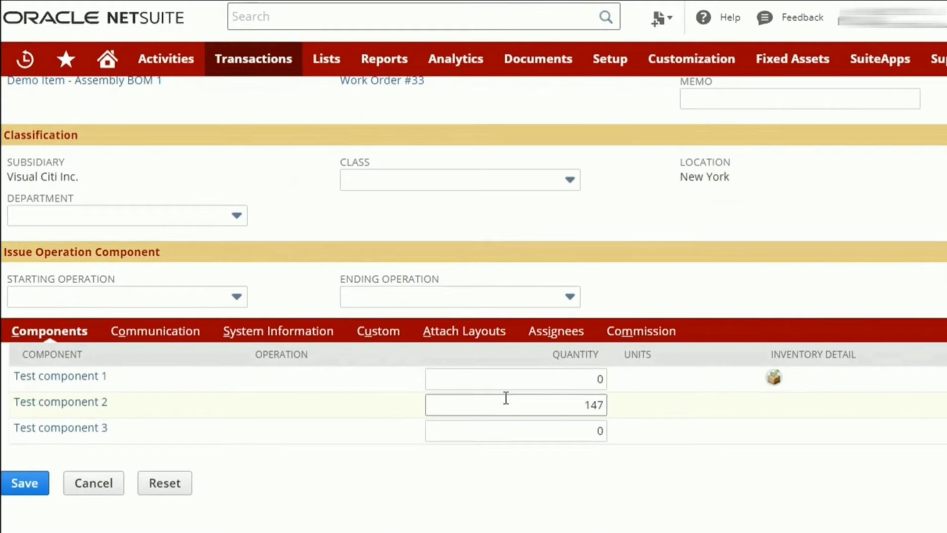
scroll(182, 367, up, 4)
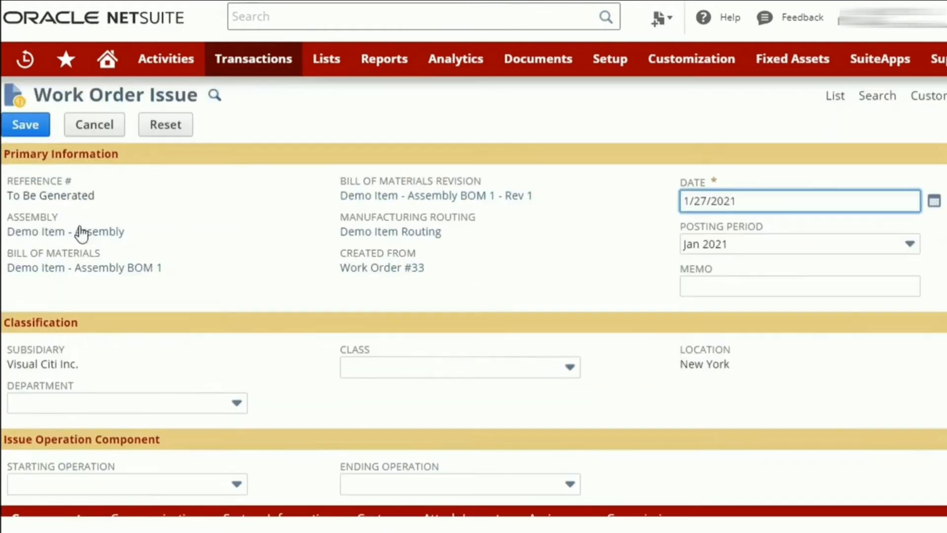
click(29, 132)
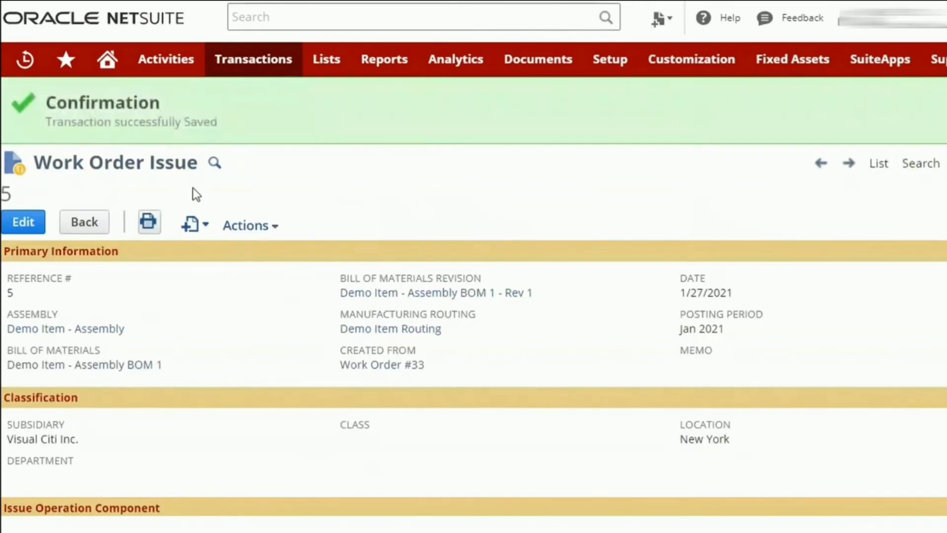
View the GL impact of the work order issue, examining the inventory and WIP account postings.
click(249, 224)
click(257, 266)
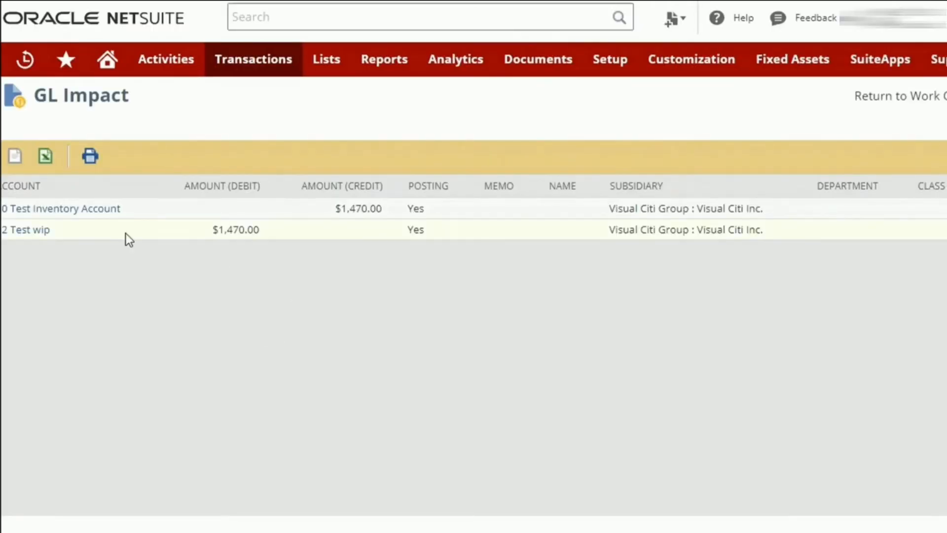
double_click(244, 229)
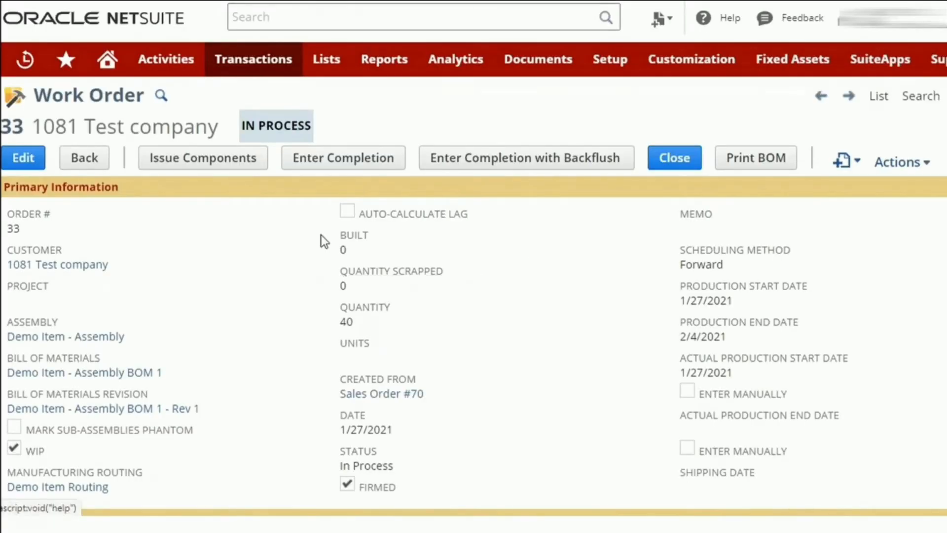
Review the component quantities used in build and the operations list on work order 33.
scroll(445, 317, down, 1)
scroll(445, 322, down, 8)
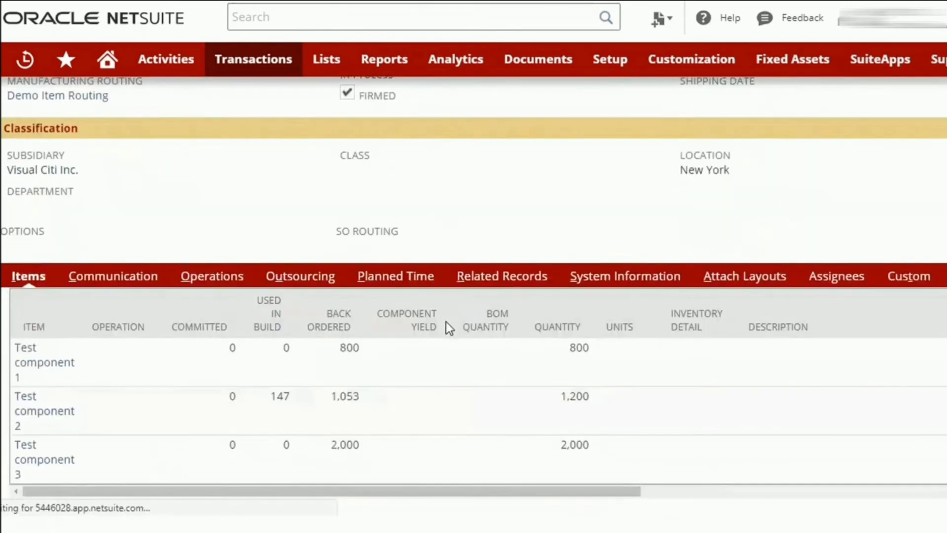
scroll(400, 282, up, 9)
scroll(434, 185, up, 2)
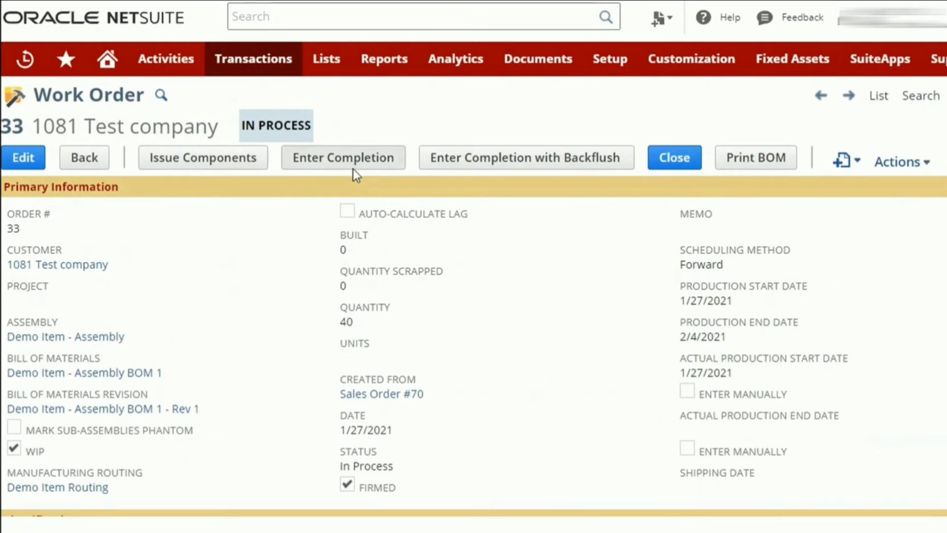
scroll(335, 217, down, 8)
click(207, 225)
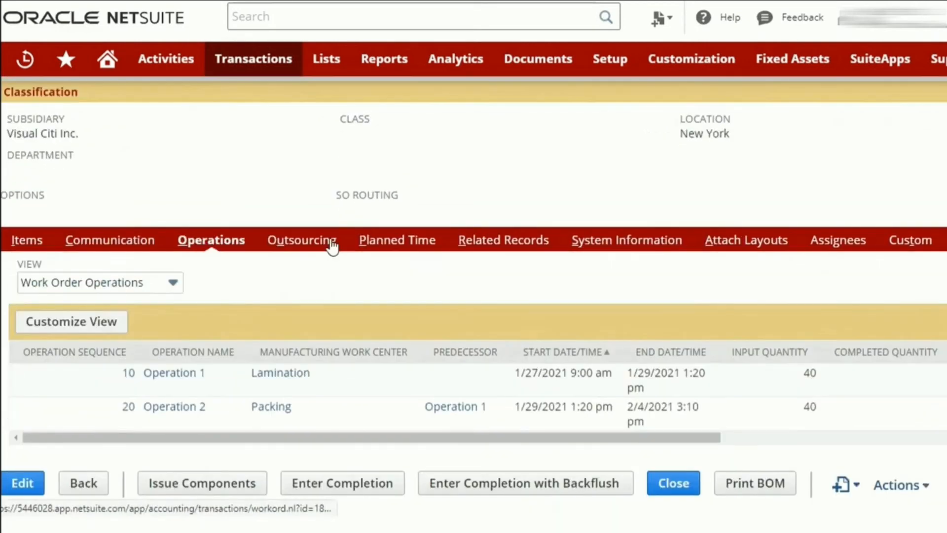
scroll(333, 242, up, 8)
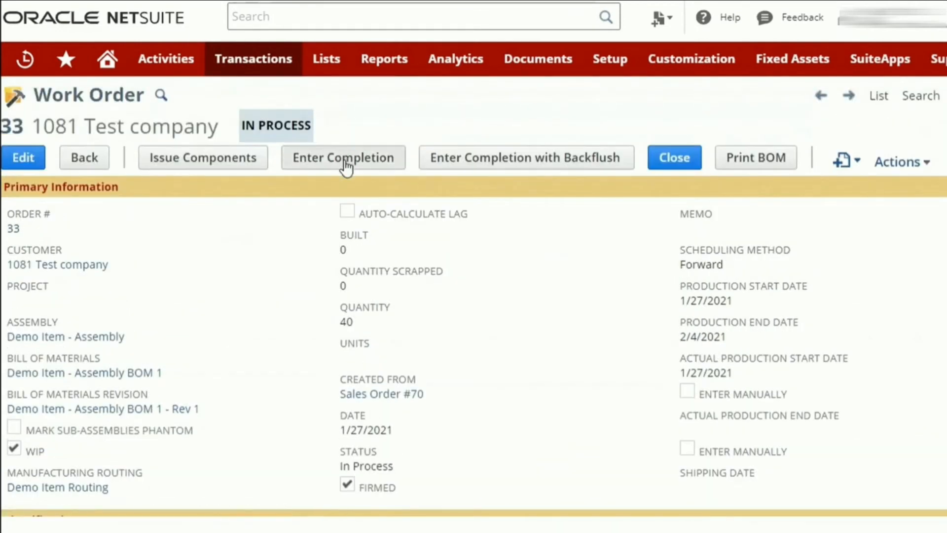
Start a completion for work order 33, setting the starting operation to 10 and the ending operation to 20.
click(345, 163)
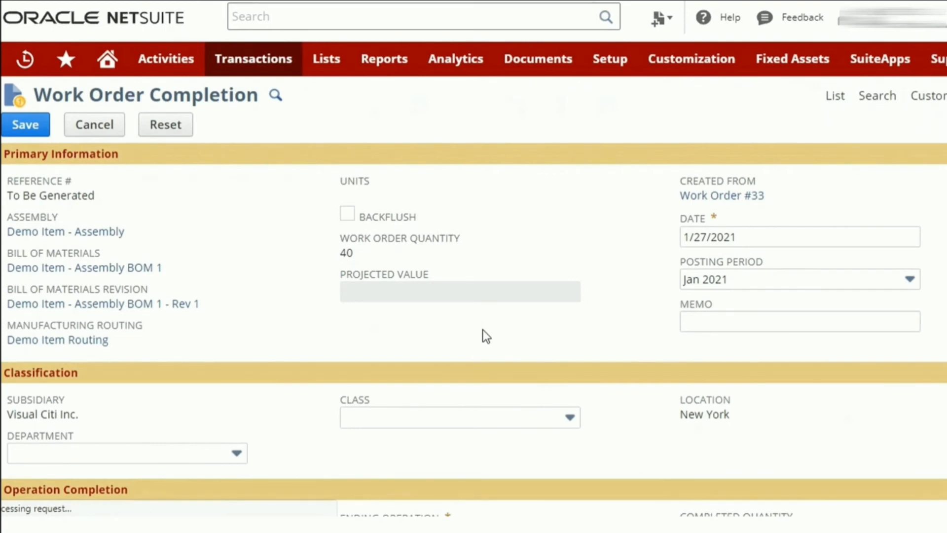
scroll(478, 354, down, 3)
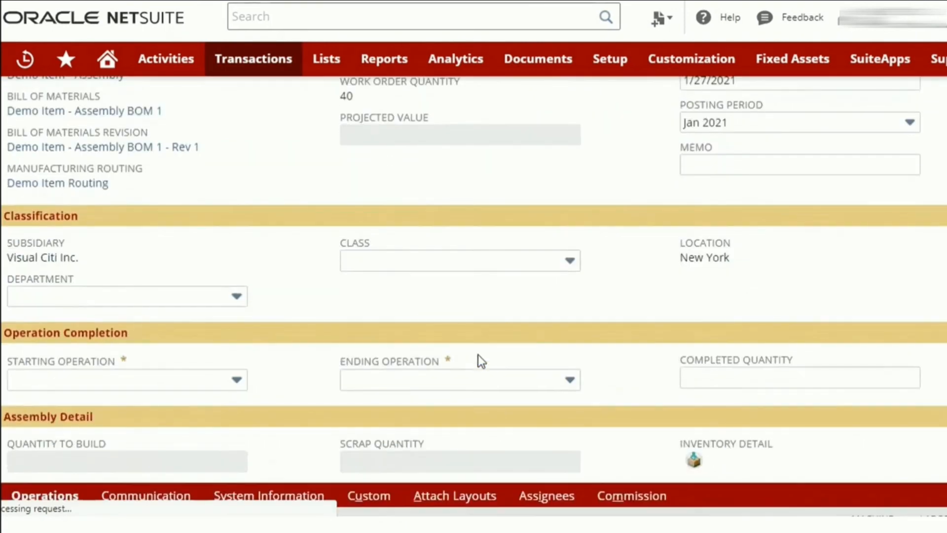
click(123, 375)
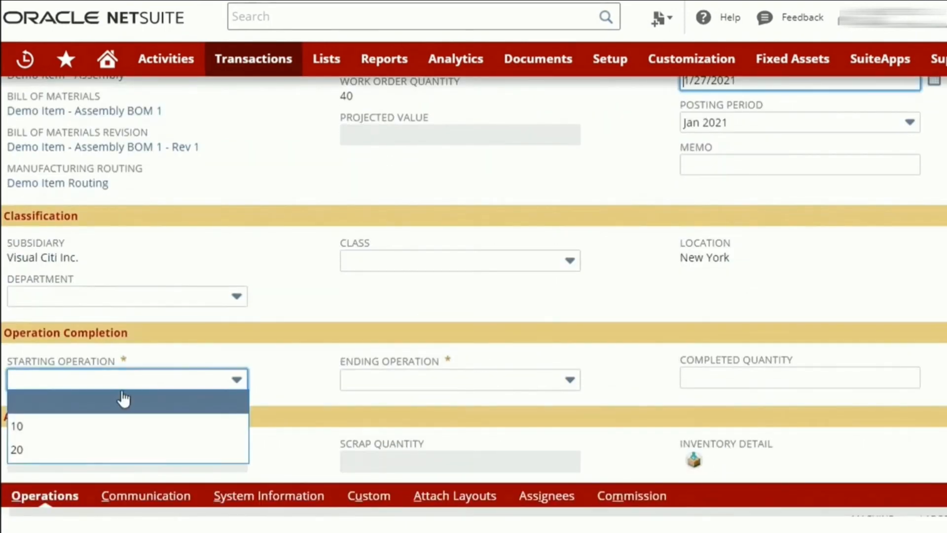
click(127, 427)
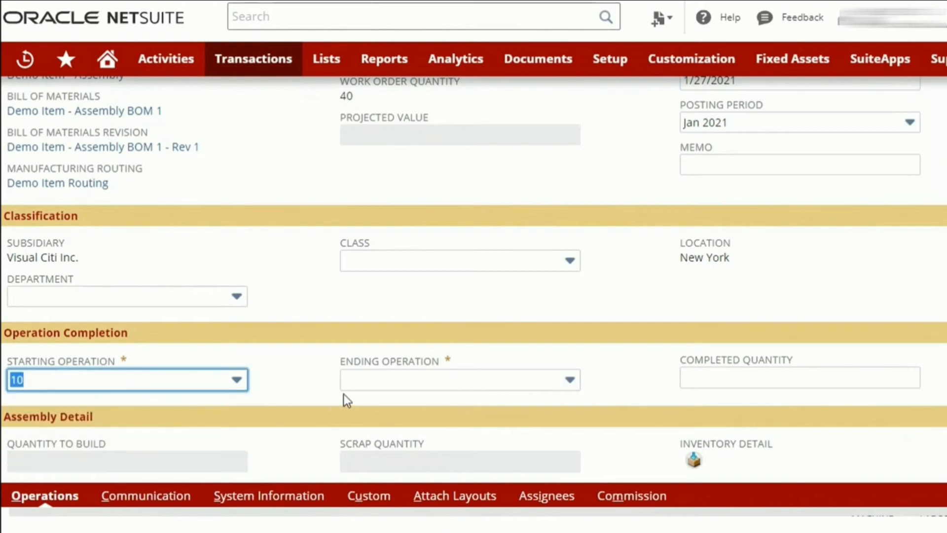
click(371, 386)
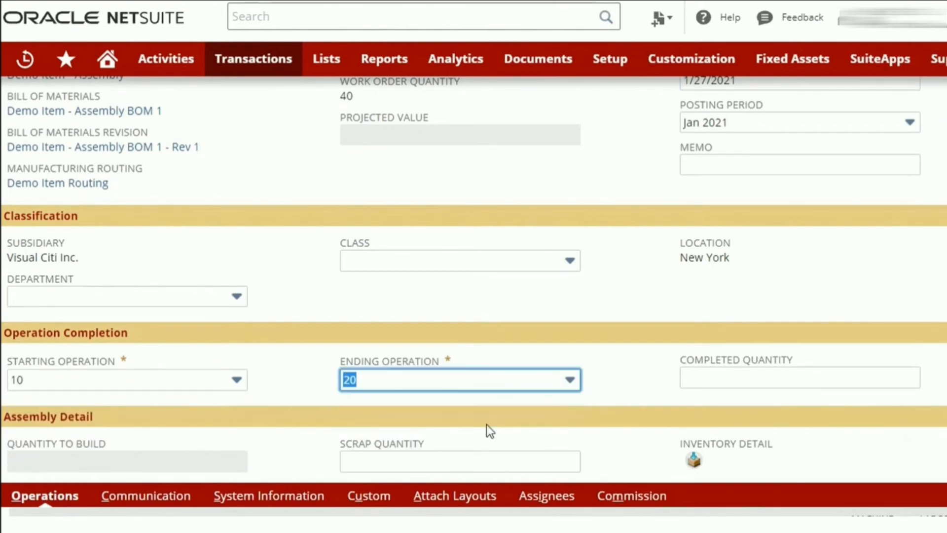
Try ending operation 10 on the completion, compare the operation rows, and set the ending operation back to 20.
click(477, 434)
scroll(478, 434, down, 4)
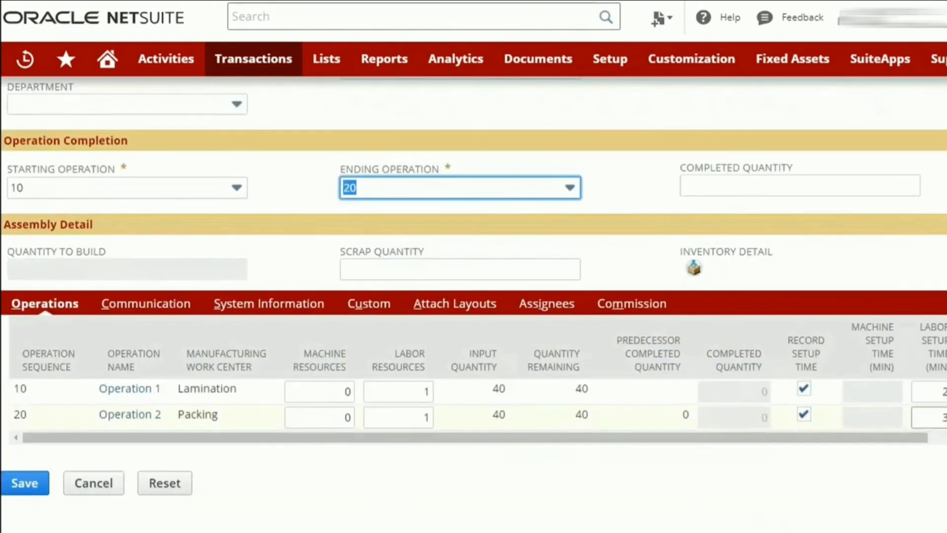
scroll(478, 385, right, 3)
scroll(748, 422, left, 3)
click(360, 189)
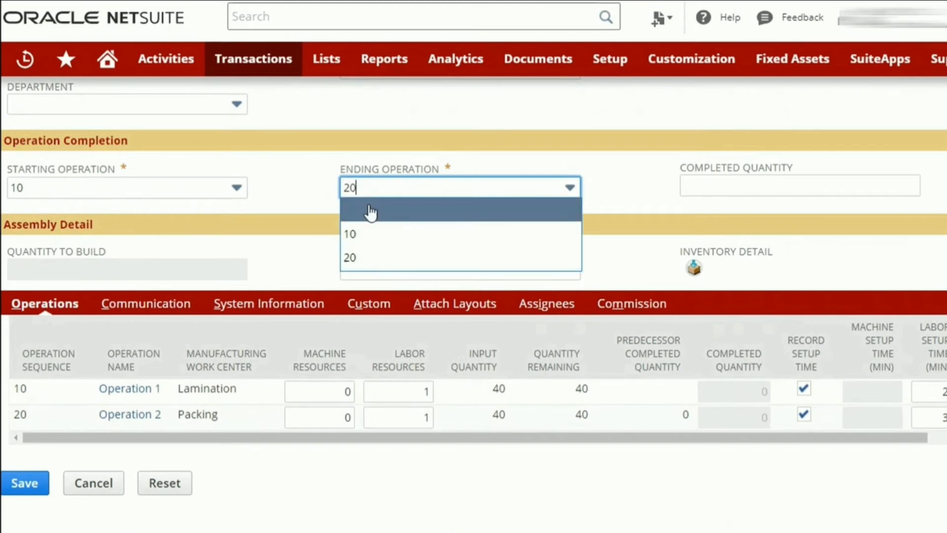
click(371, 232)
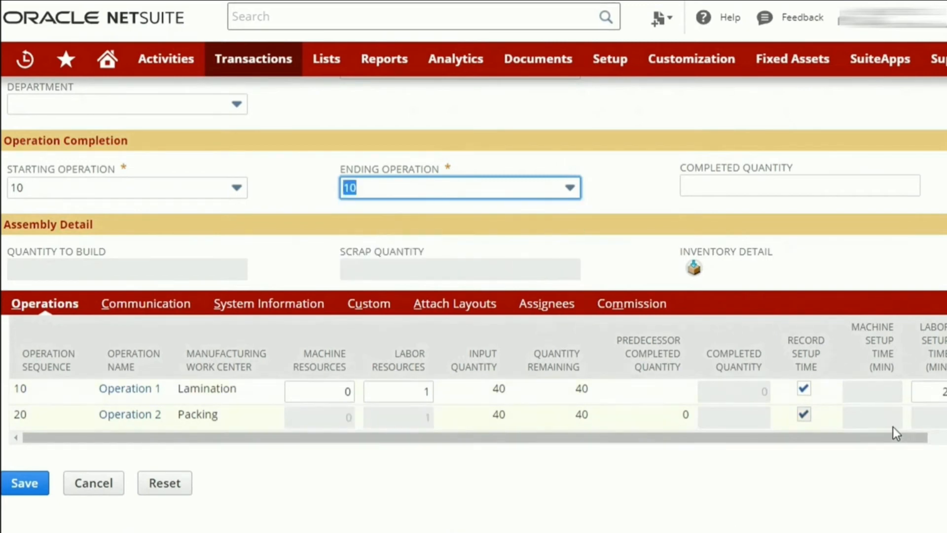
scroll(789, 422, right, 3)
scroll(677, 422, left, 3)
click(411, 190)
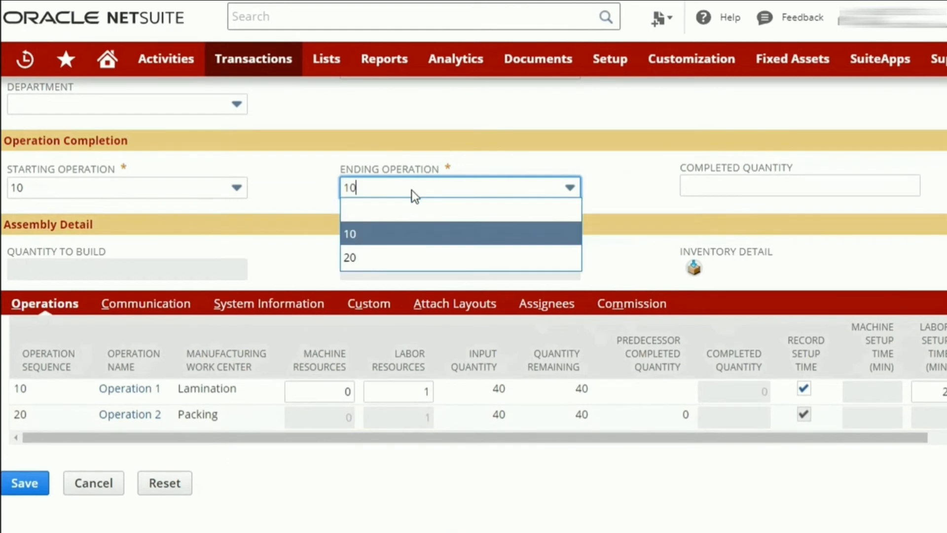
click(431, 249)
Enter a completed quantity of 10 for the completion and check the operation lines.
click(748, 186)
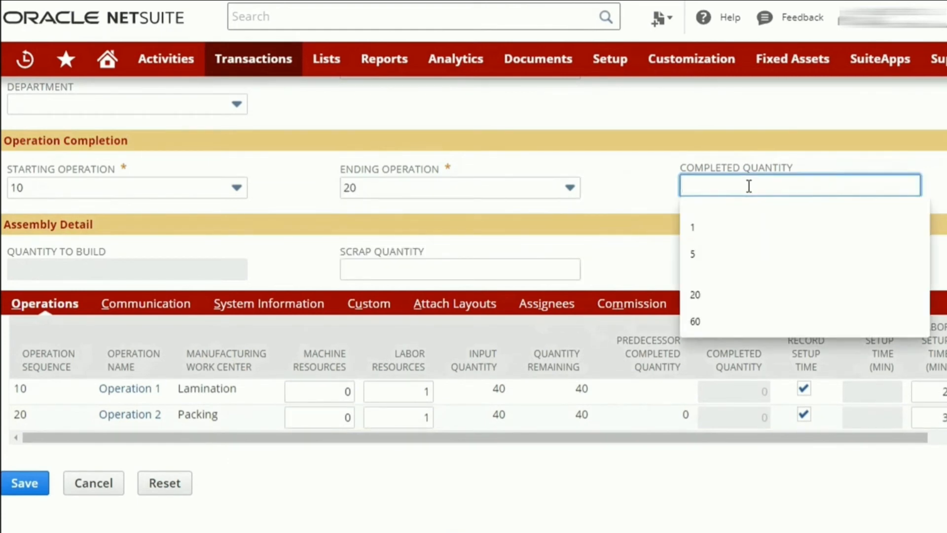
text(10)
click(650, 226)
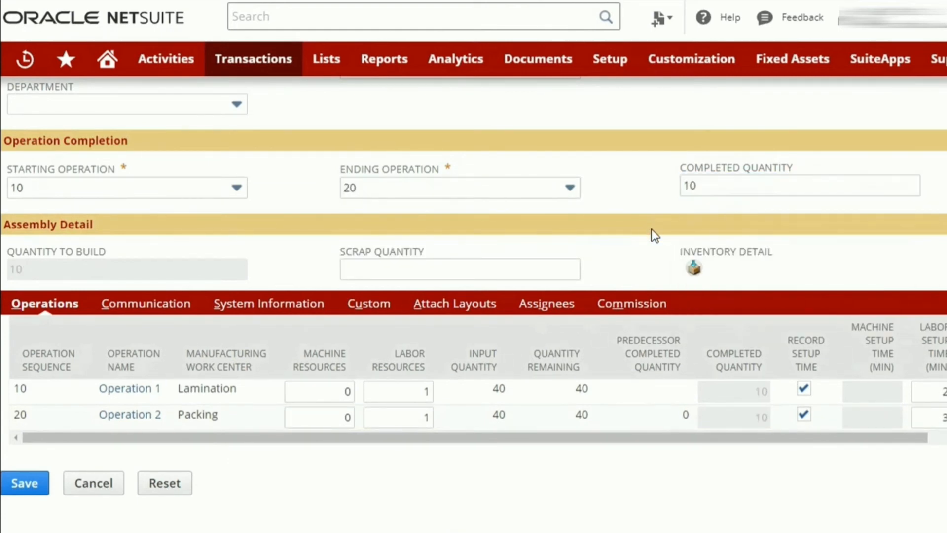
click(930, 418)
scroll(245, 358, up, 1)
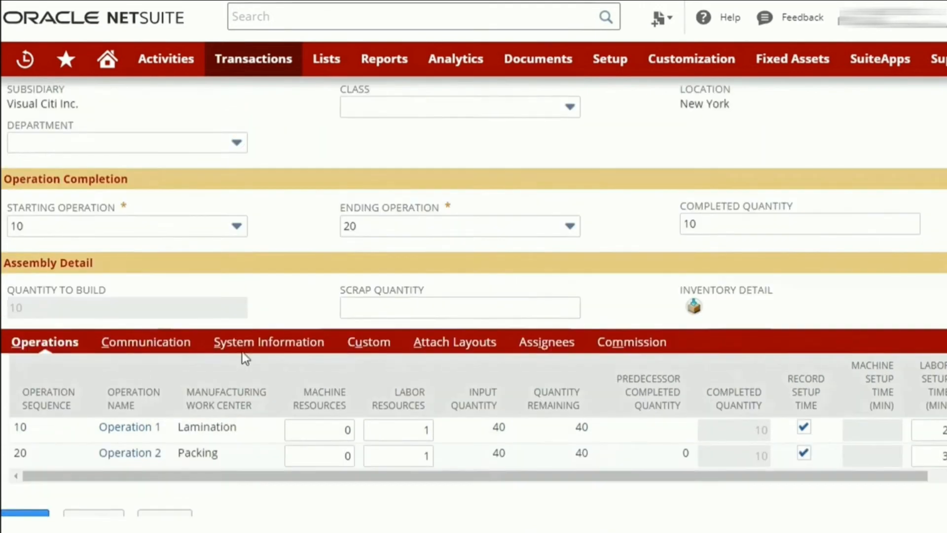
scroll(245, 357, up, 1)
Set the completed quantity to 20 and save the work order completion.
click(720, 252)
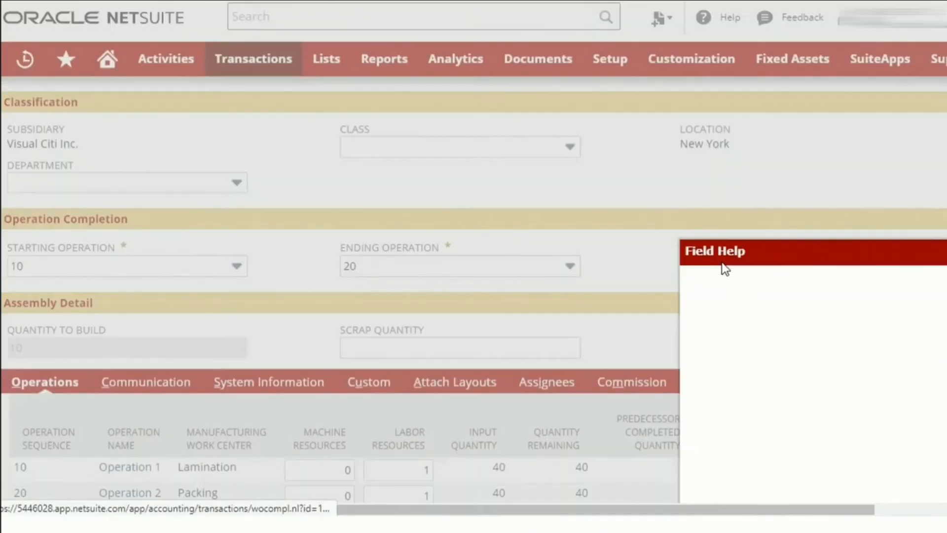
click(720, 266)
double_click(719, 265)
text(20)
click(624, 271)
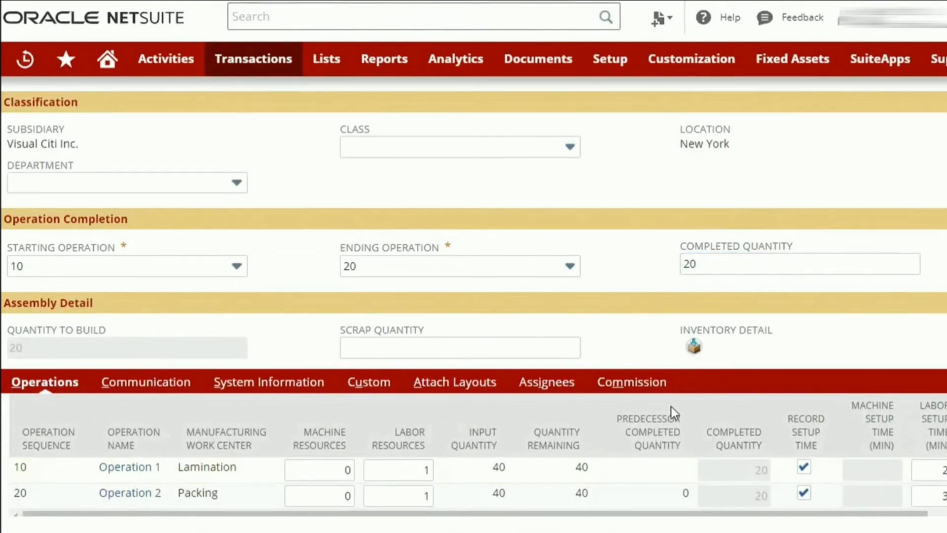
scroll(671, 406, up, 5)
click(17, 129)
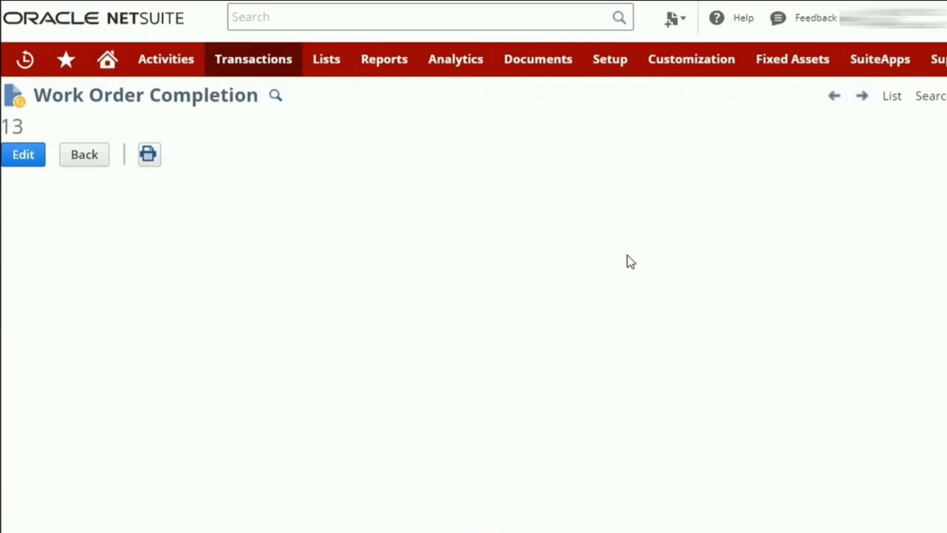
Examine the saved completion's projected value, GL impact and operation lines.
scroll(627, 256, down, 6)
scroll(628, 259, up, 5)
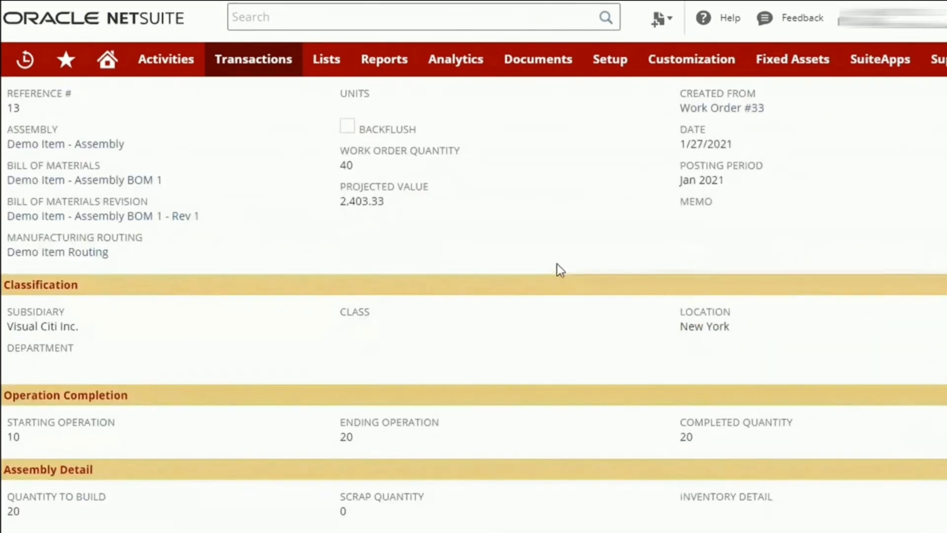
double_click(360, 200)
scroll(428, 227, up, 4)
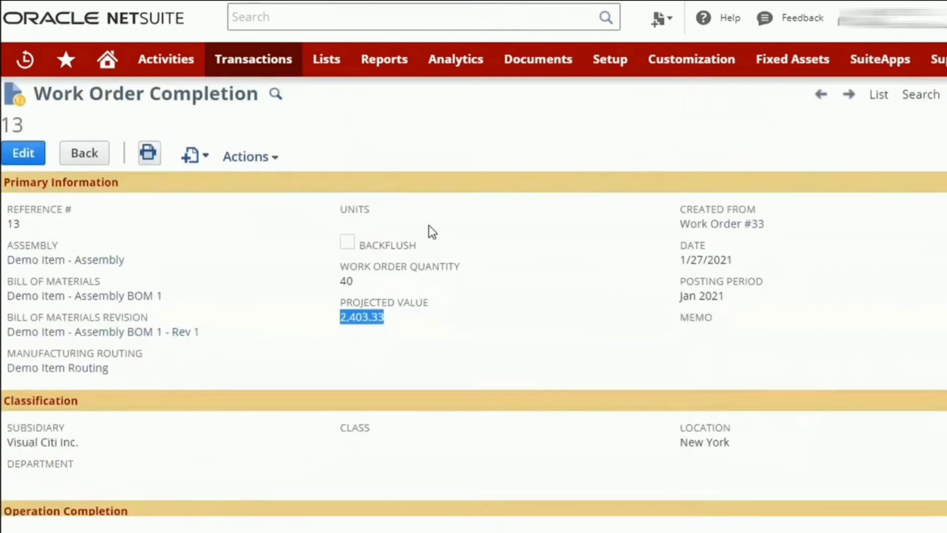
mouse_move(283, 220)
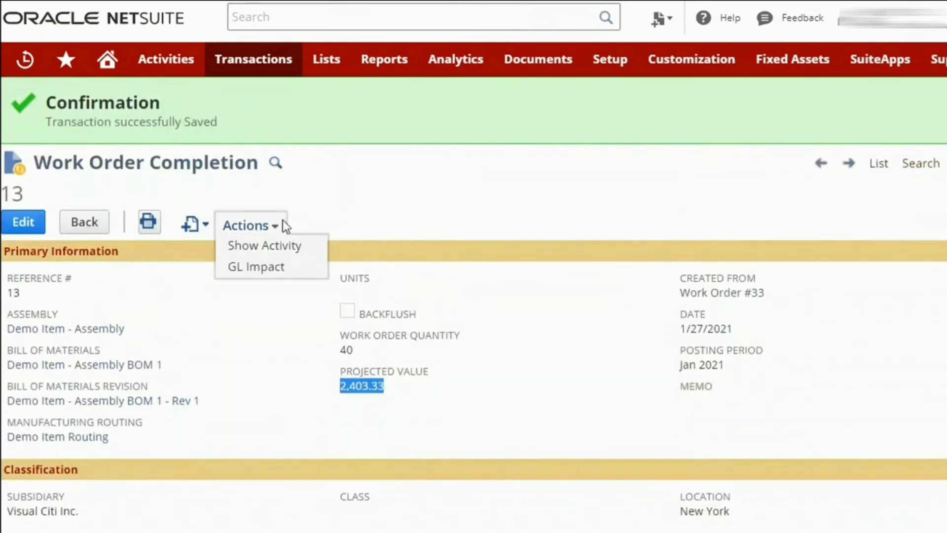
click(278, 267)
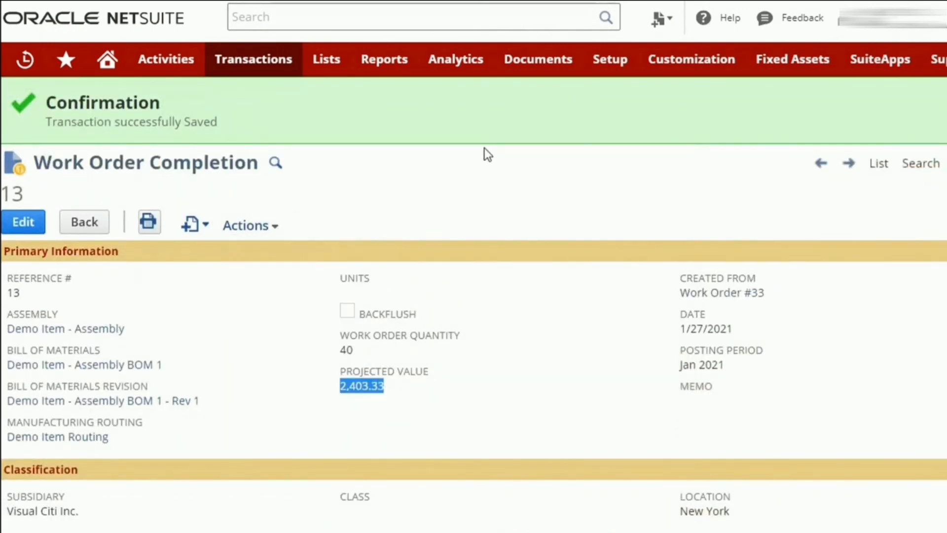
scroll(852, 226, down, 8)
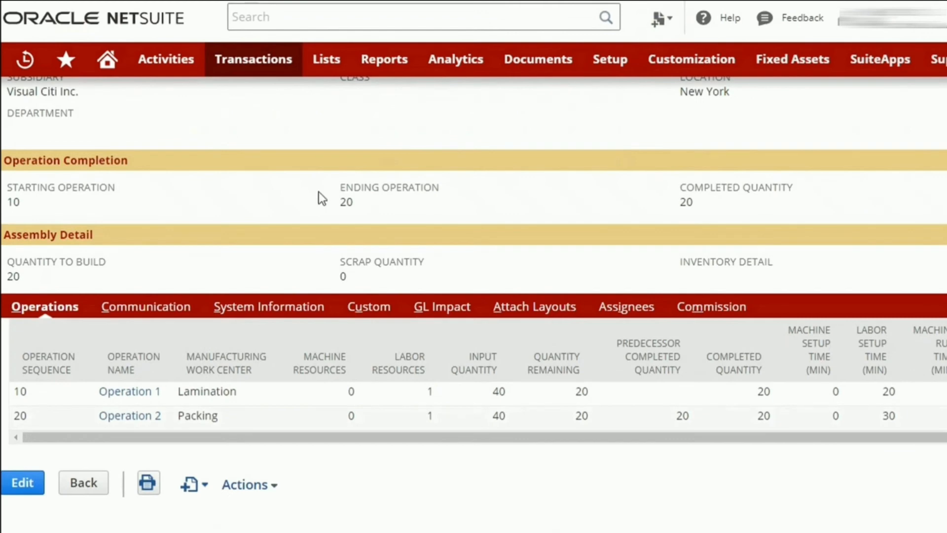
Start a completion with backflush for work order 33 and set its completed quantity to 5.
scroll(321, 196, up, 5)
click(711, 189)
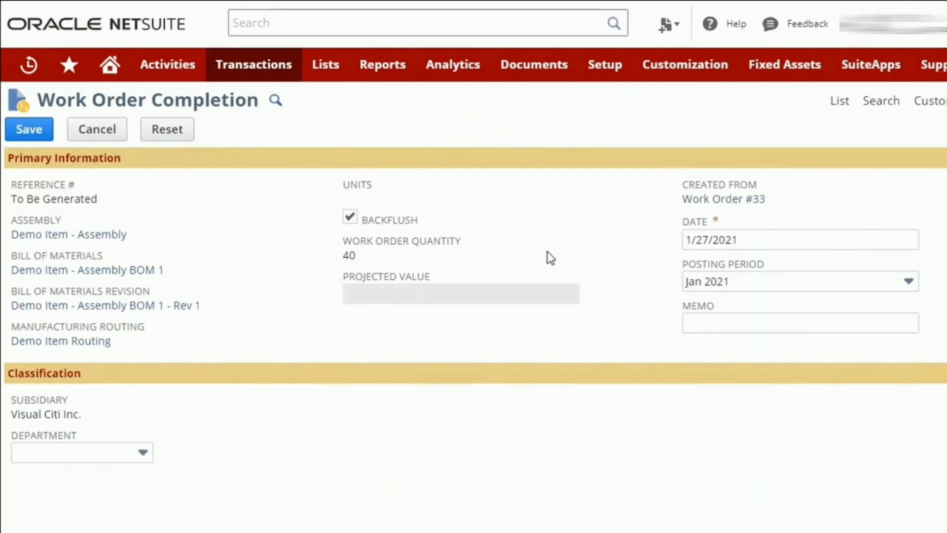
scroll(547, 253, down, 5)
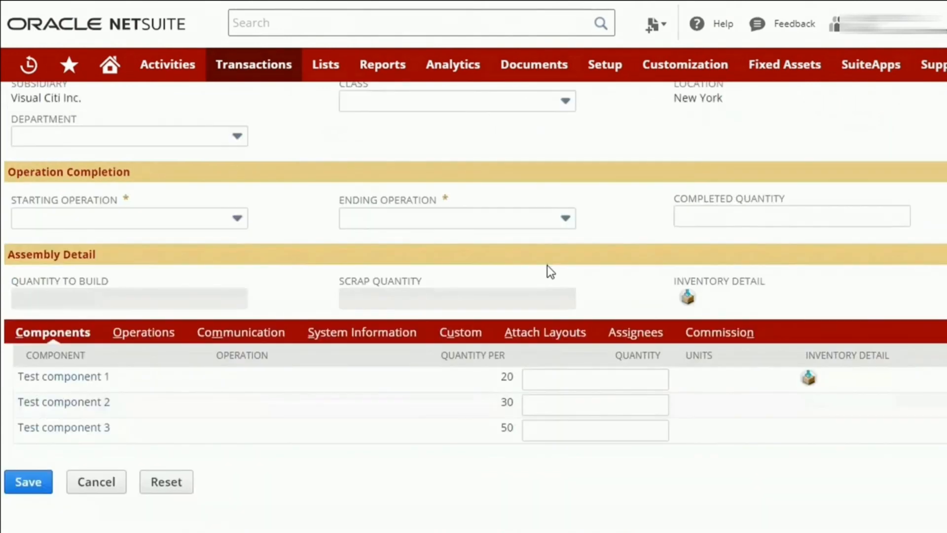
scroll(328, 402, up, 5)
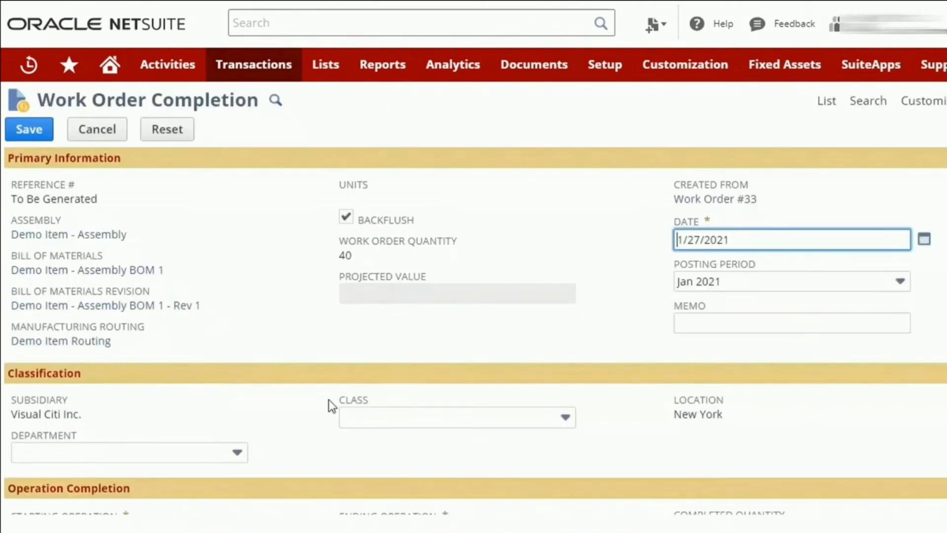
scroll(731, 374, down, 5)
click(719, 212)
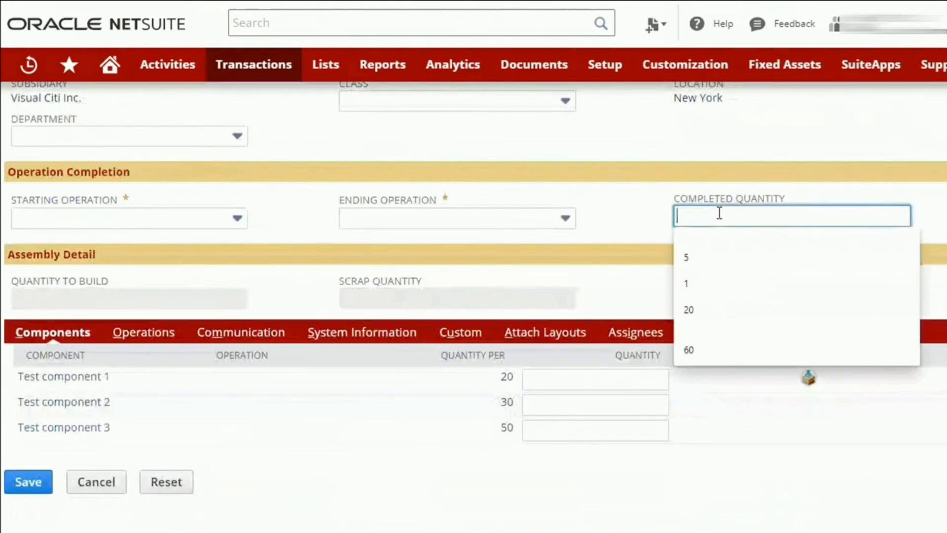
text(5)
click(619, 259)
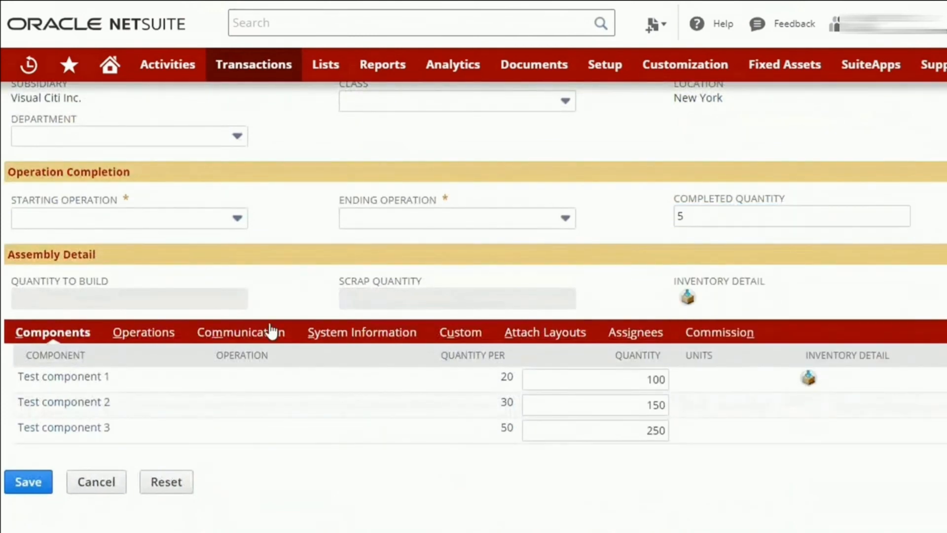
Set the backflush completion's starting operation to 10 and its ending operation to 20.
double_click(624, 383)
key(BackSpace)
click(181, 224)
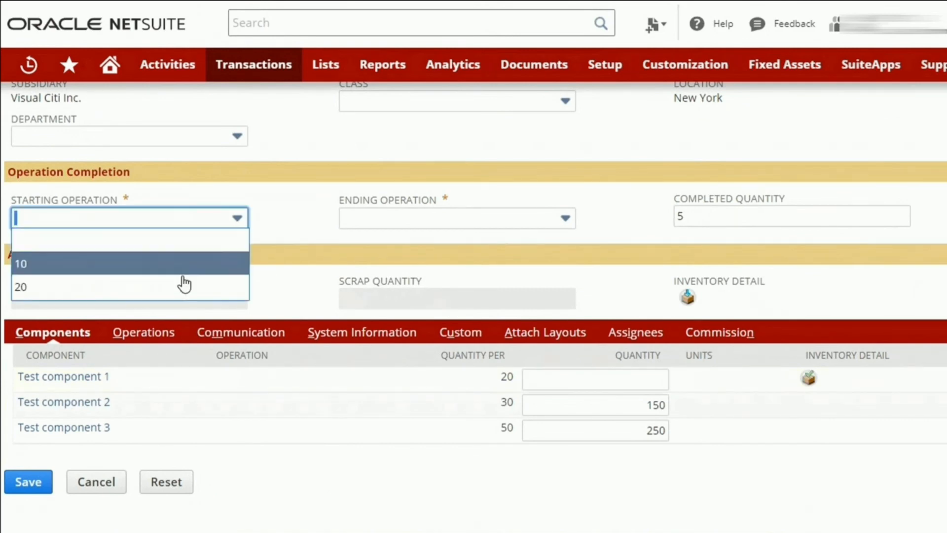
click(182, 271)
click(466, 224)
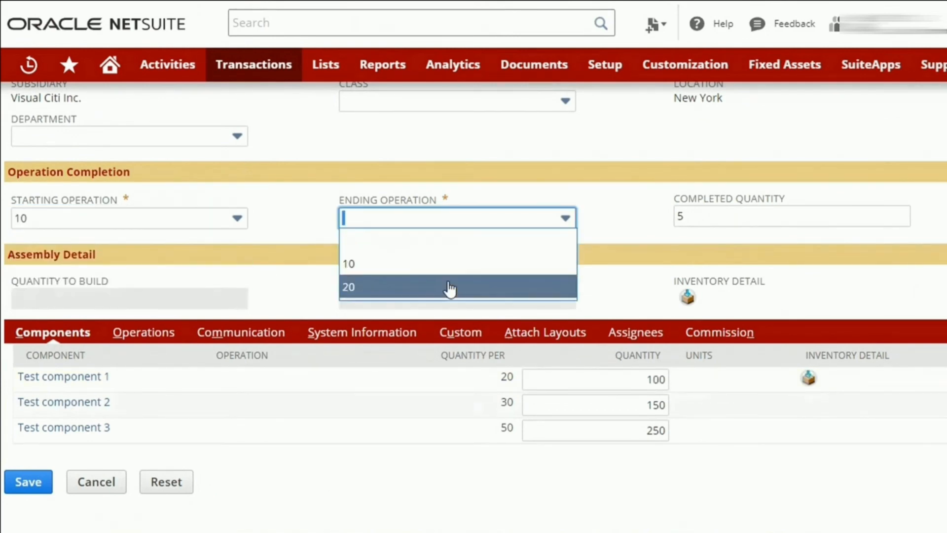
click(467, 285)
Clear the quantity of Test component 1 and enable Record Setup Time for Operation 1 and Operation 2.
double_click(649, 388)
key(BackSpace)
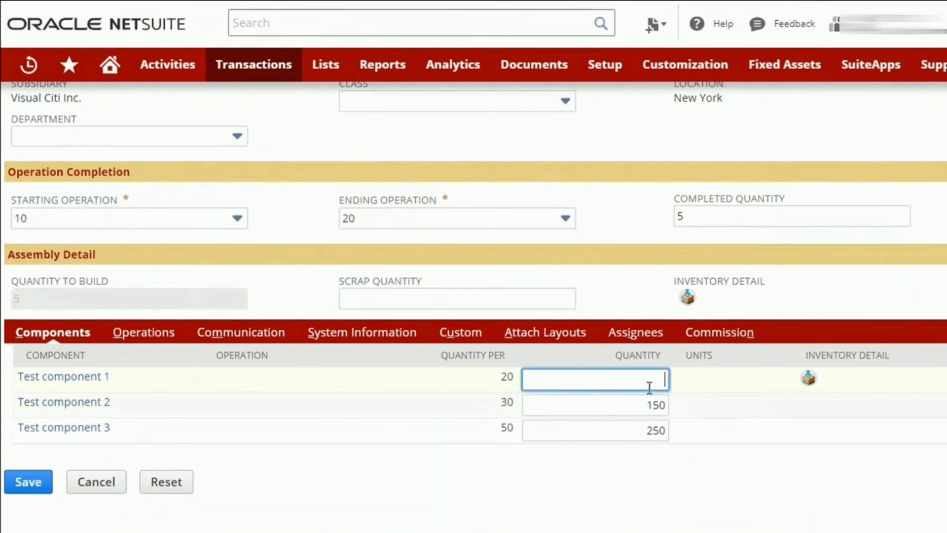
click(144, 335)
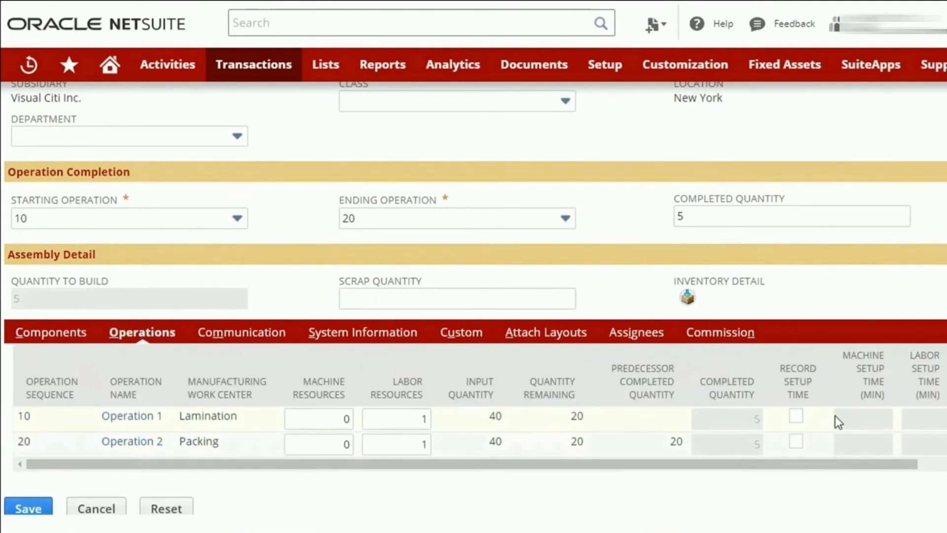
click(795, 416)
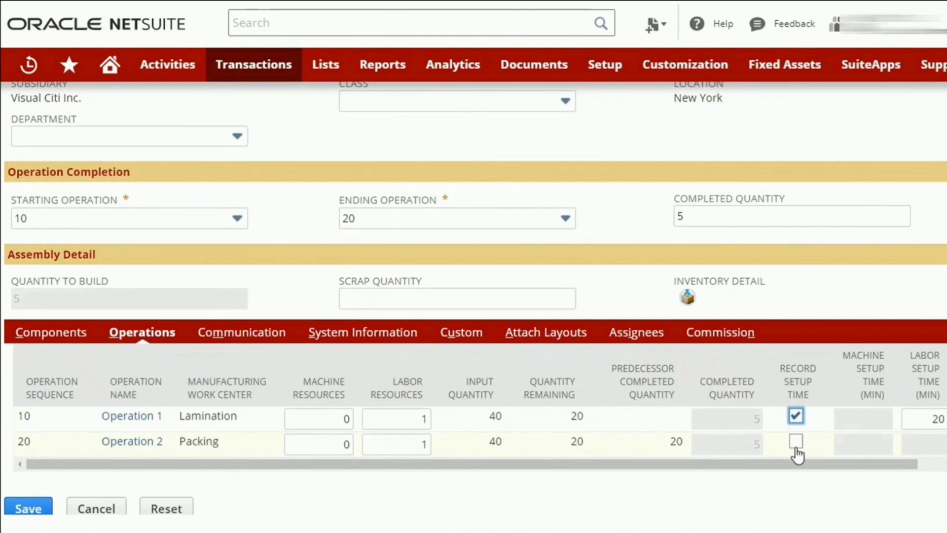
click(795, 441)
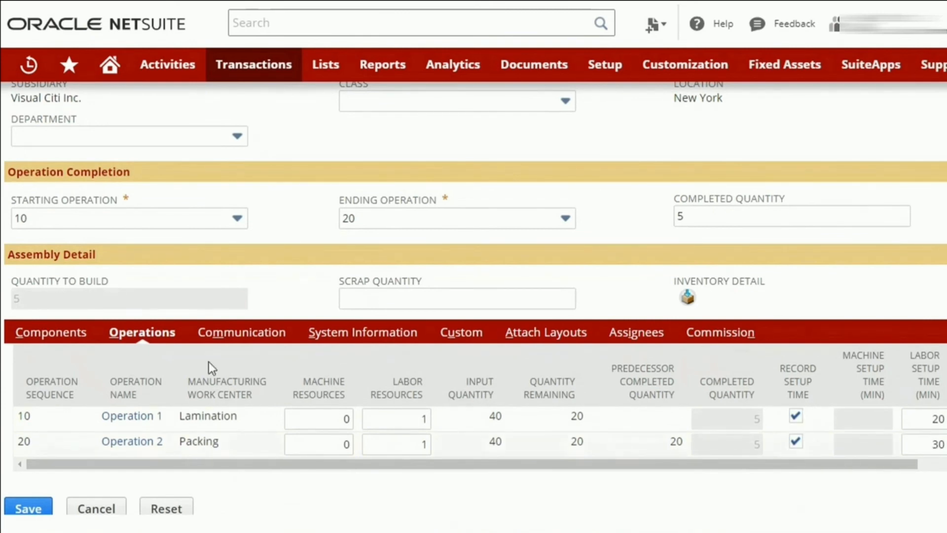
Set the quantity of Test component 1 to 0 and save the backflush completion.
click(55, 342)
click(622, 376)
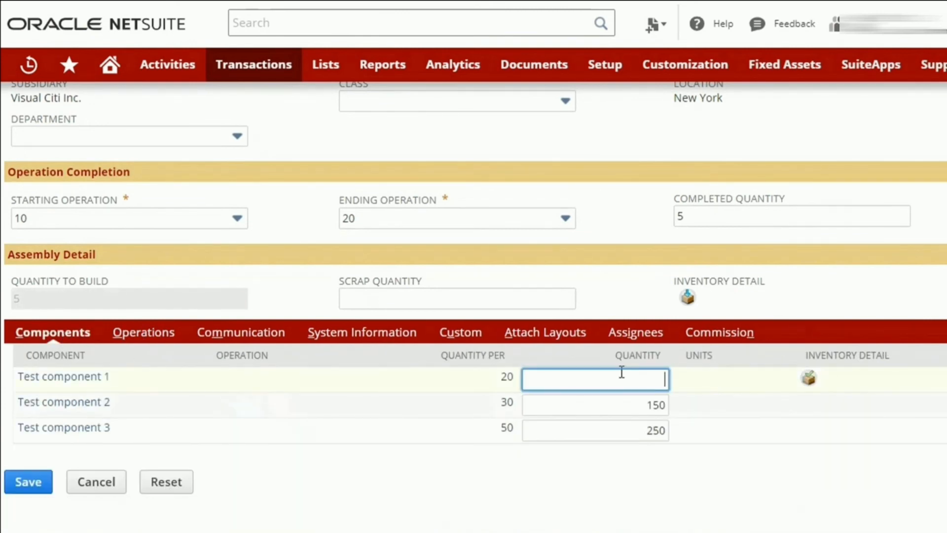
text(0)
click(611, 297)
scroll(611, 297, up, 6)
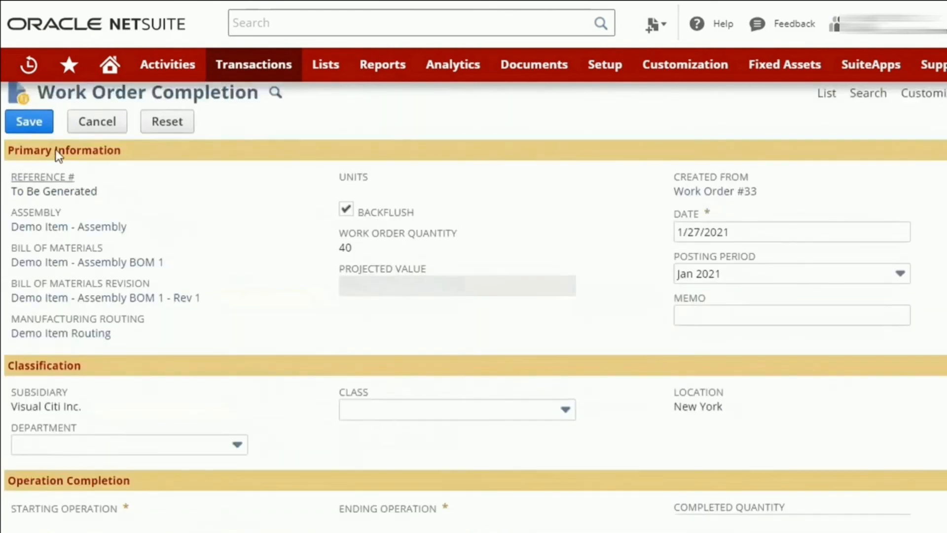
click(32, 127)
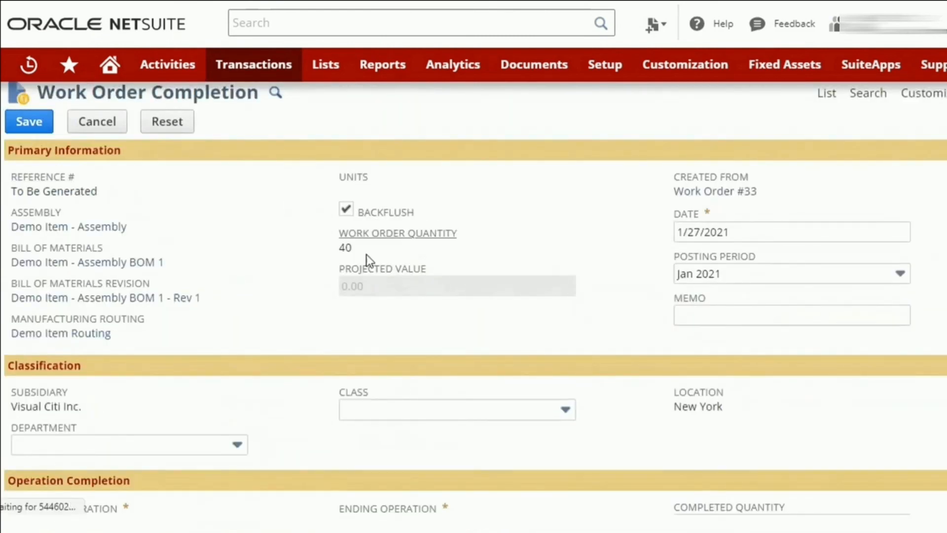
Review work order 33's built and component quantities, and open completion 13 from its related records to examine its details.
scroll(566, 304, down, 3)
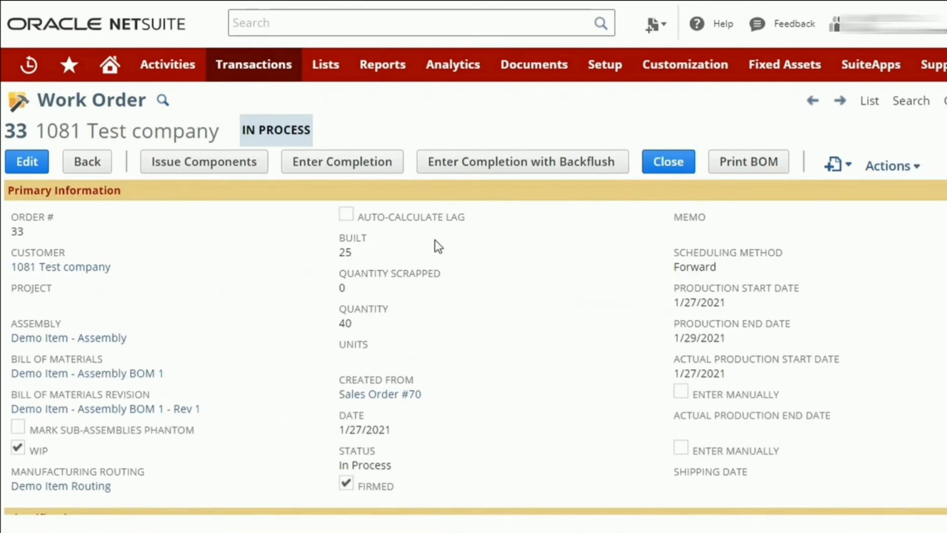
scroll(536, 312, down, 8)
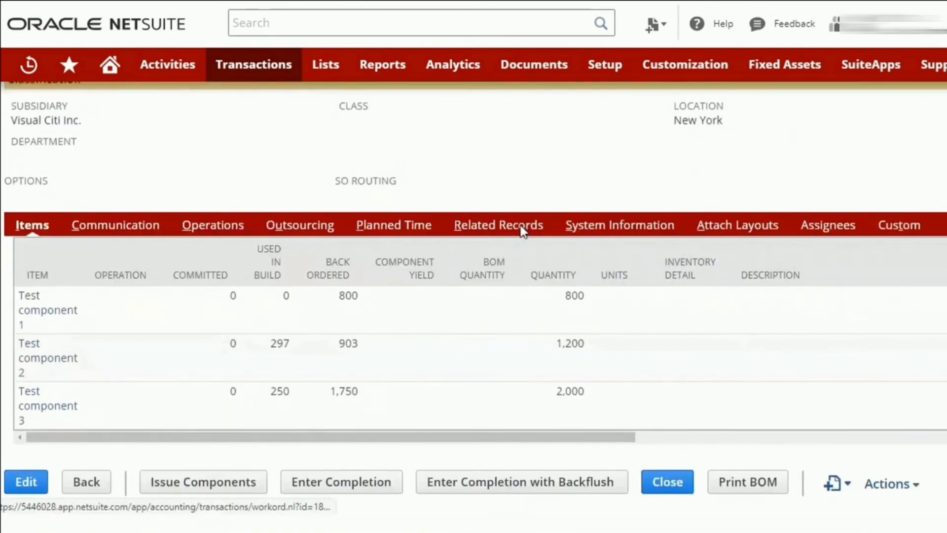
click(496, 229)
click(61, 377)
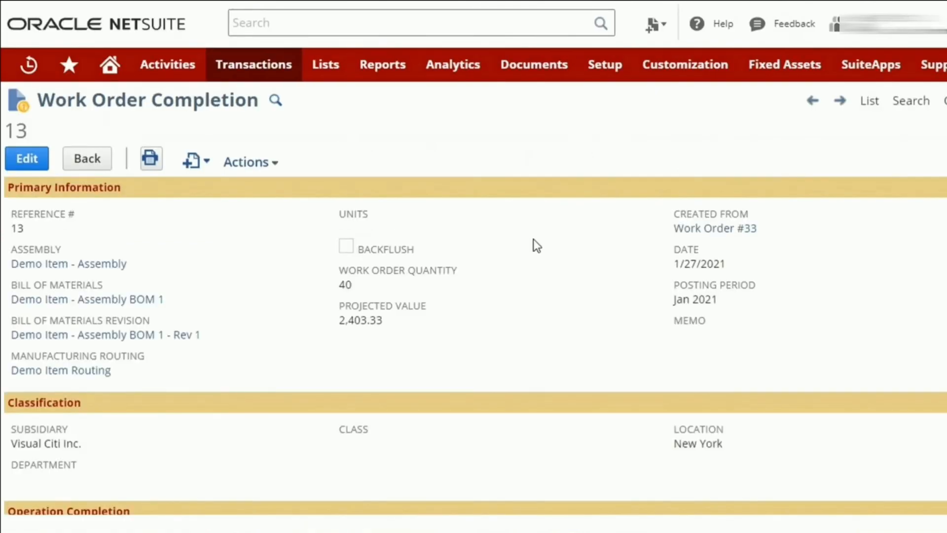
scroll(291, 320, down, 7)
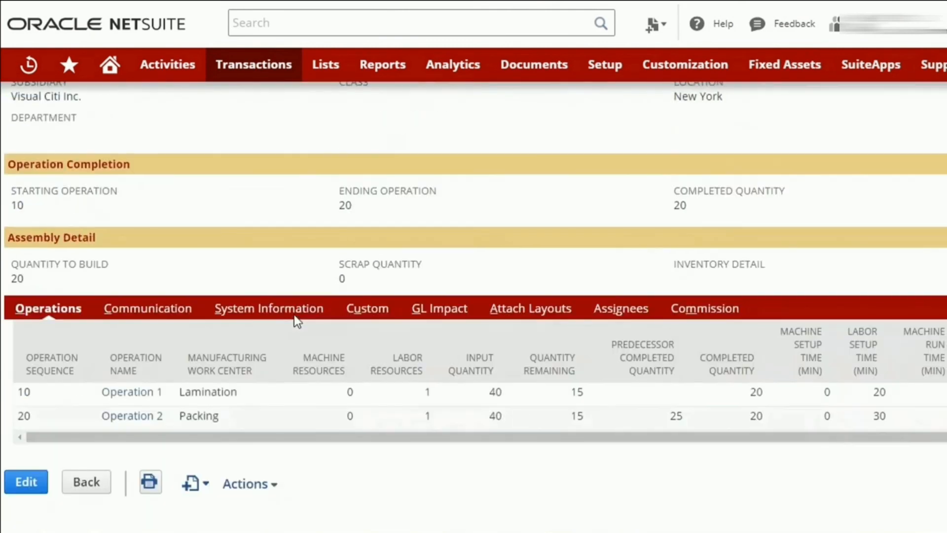
scroll(336, 318, up, 6)
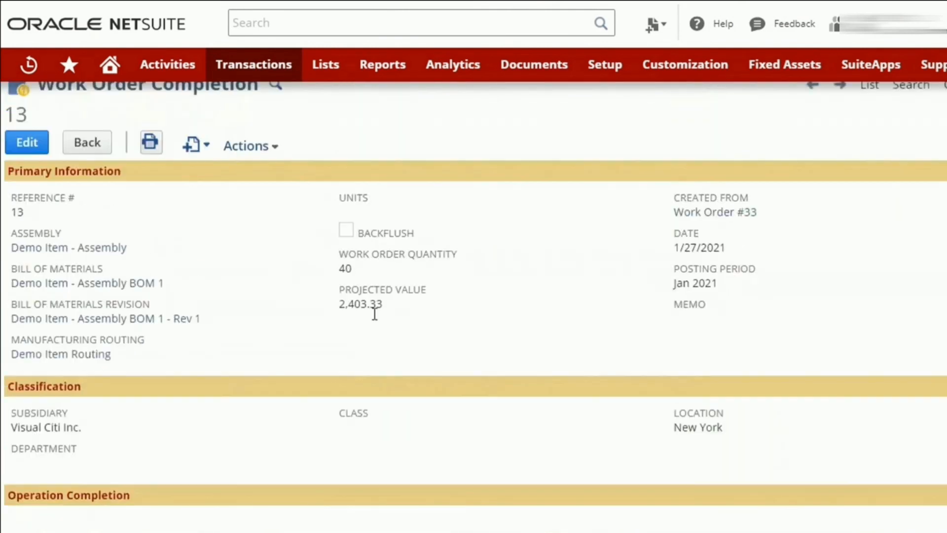
scroll(735, 414, down, 4)
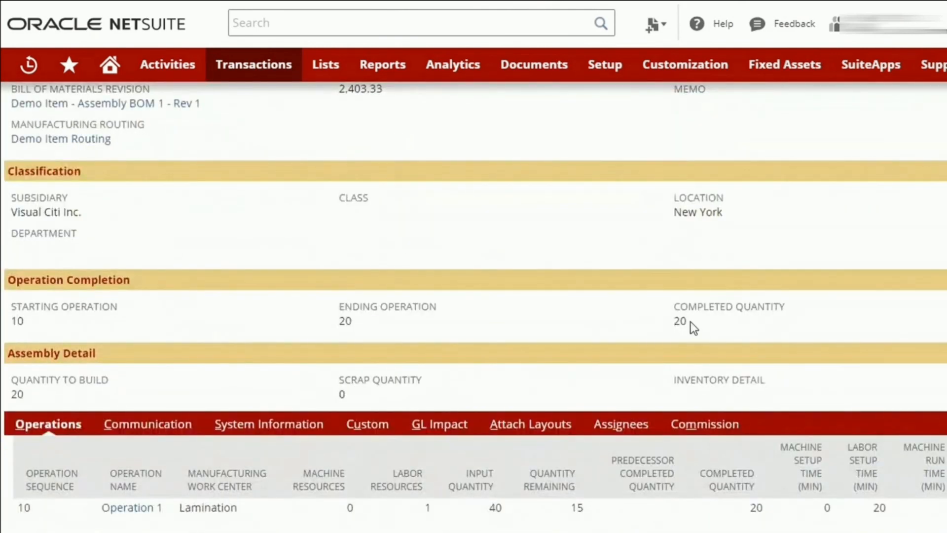
Return to backflush completion 14 and examine its operation range, completed quantity and quantity to build.
key(alt+Left)
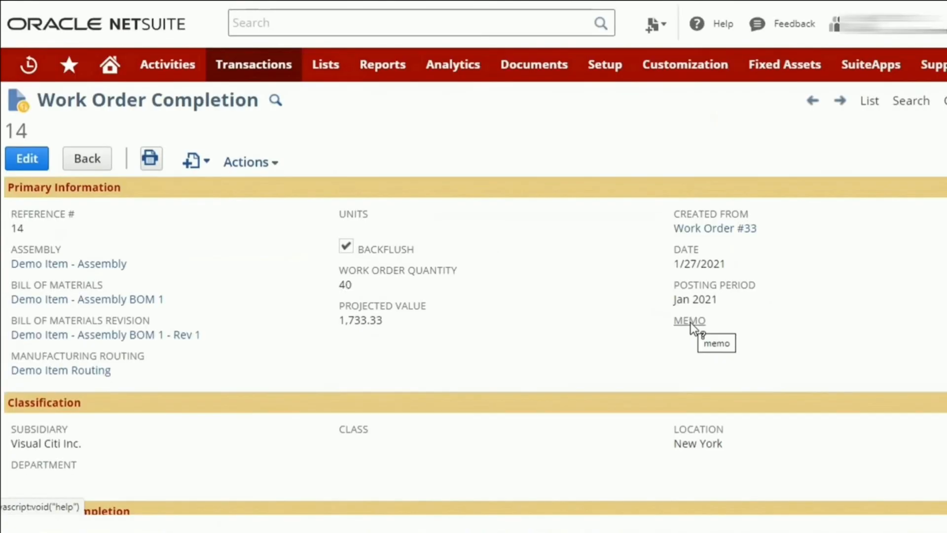
scroll(690, 336, down, 2)
scroll(690, 336, down, 2)
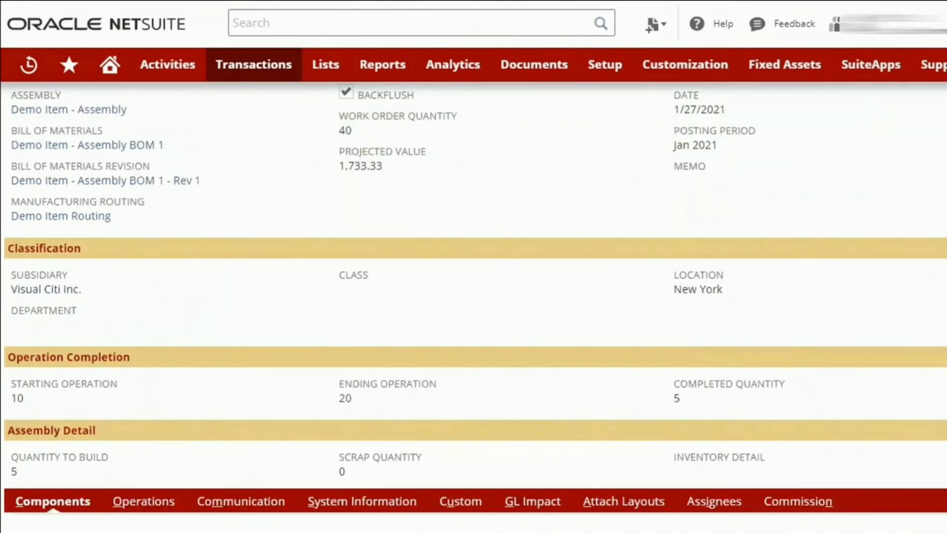
Go back to work order 33 and open its source Sales Order #70 to examine the committed, fulfilled and back-ordered quantities of Demo Item - Assembly.
key(alt+Left)
scroll(412, 321, up, 9)
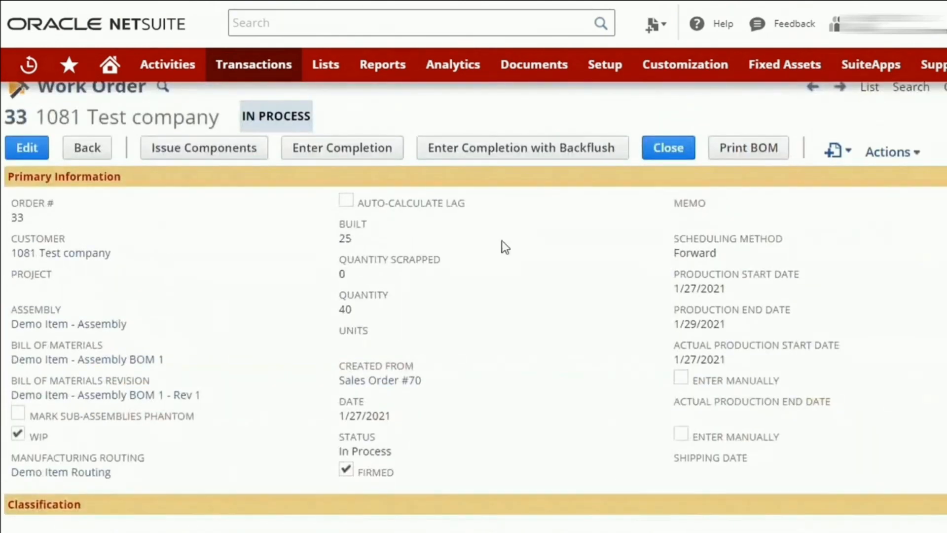
click(388, 383)
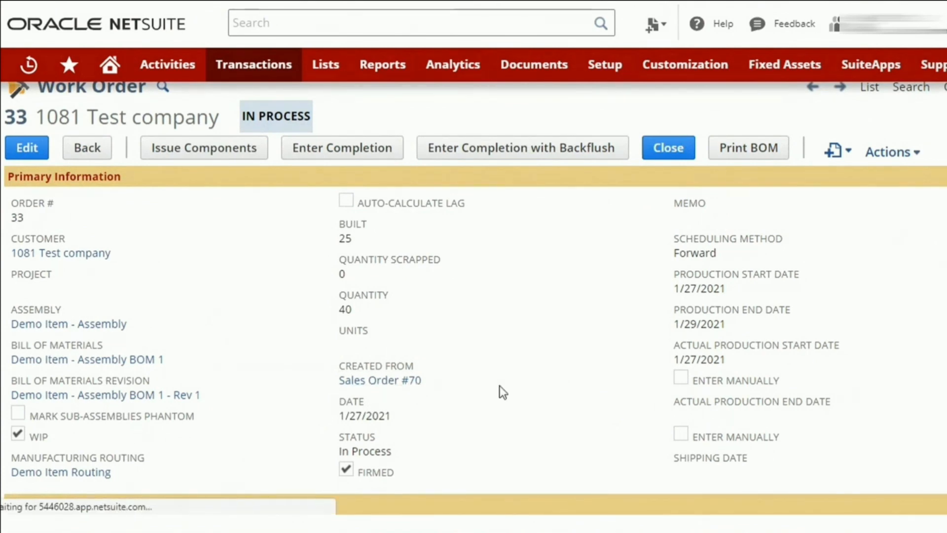
scroll(520, 325, down, 6)
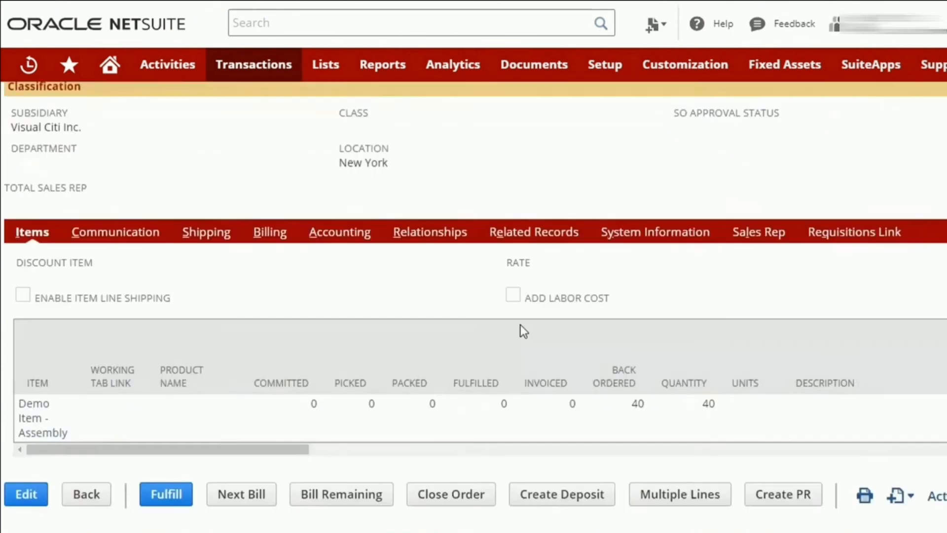
click(536, 441)
drag(536, 441, 123, 433)
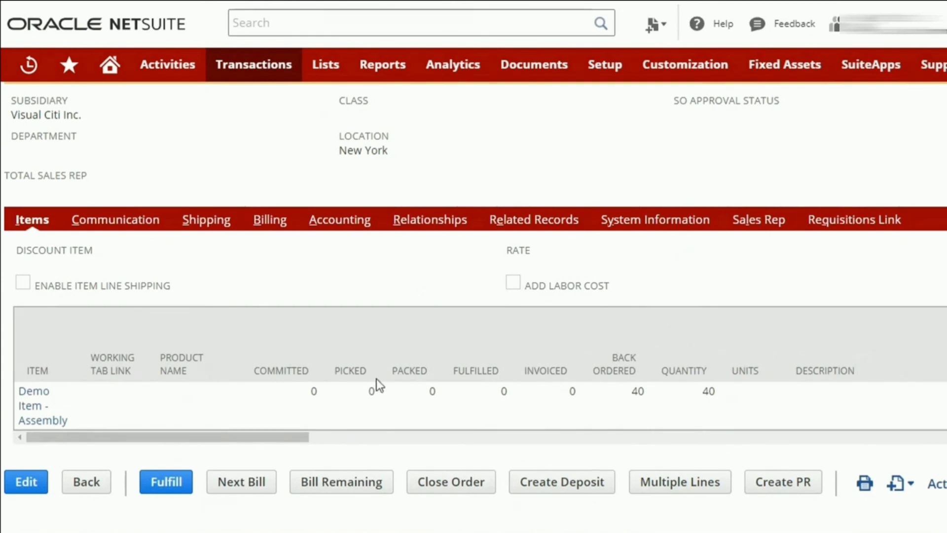
Revisit completion 13 and backflush completion 14 to compare their completed quantities and projected values.
scroll(377, 380, up, 10)
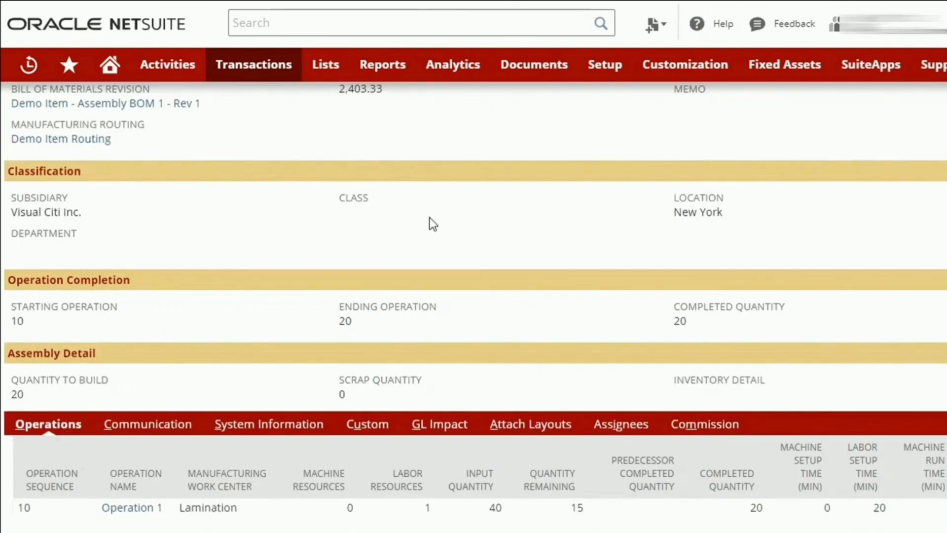
scroll(430, 222, up, 5)
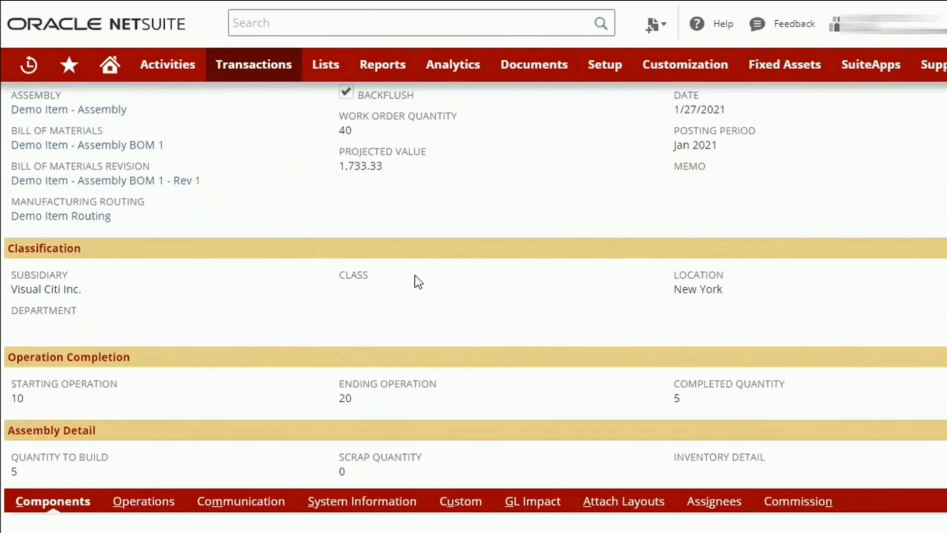
scroll(415, 275, up, 3)
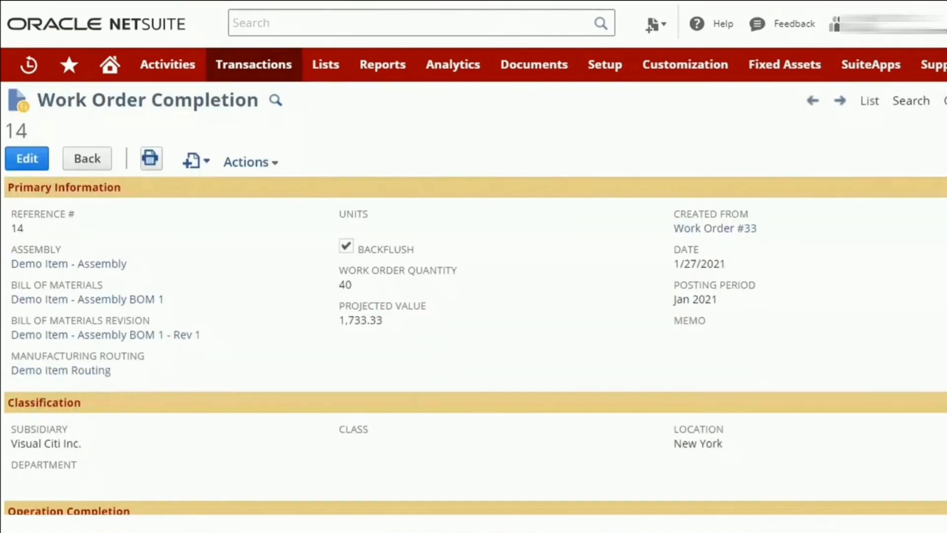